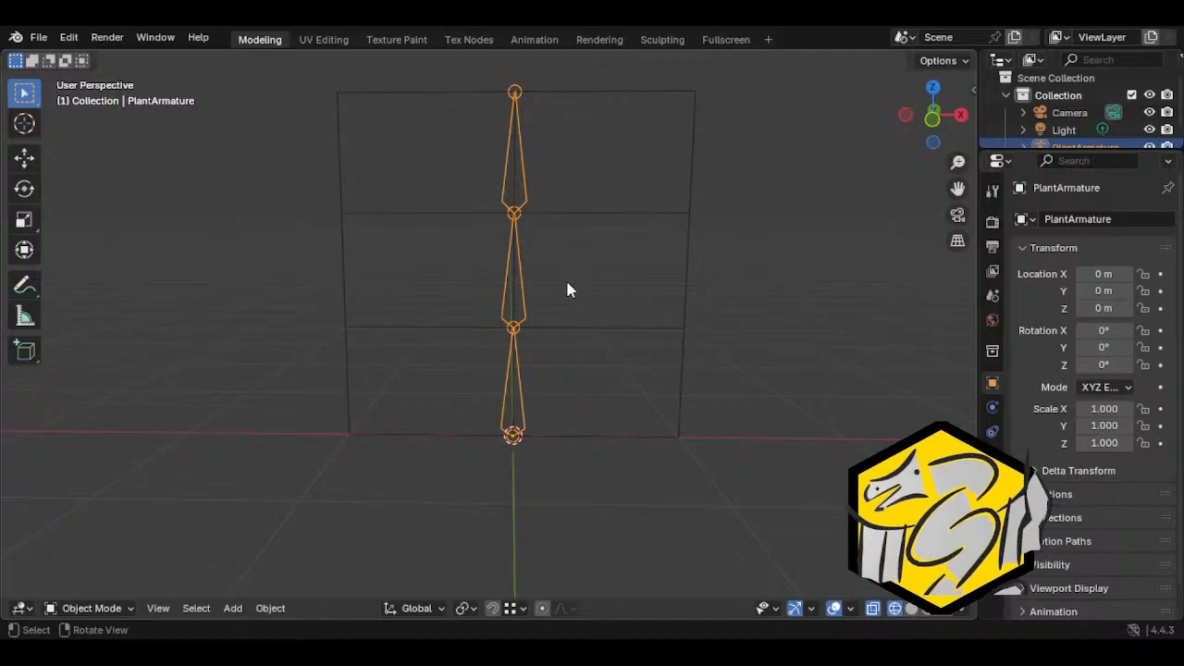
Step: Add PlantPlane to the PlantArmature selection as the active object and switch it to Weight Paint mode
middle_drag(532, 396, 566, 444)
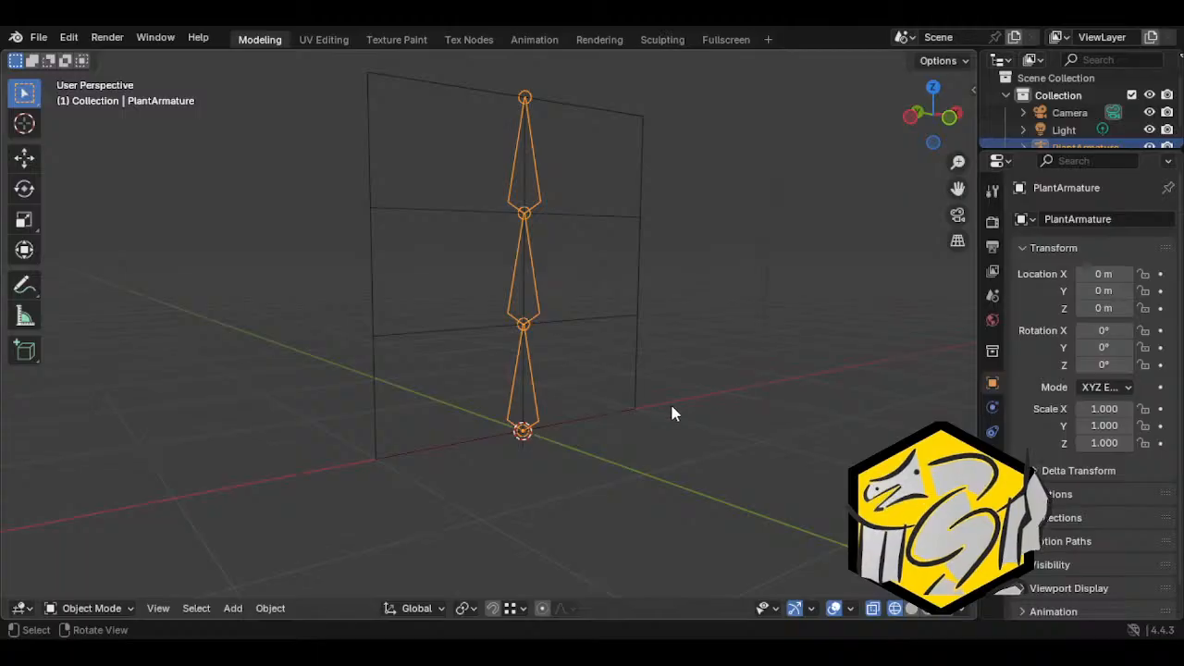
middle_drag(736, 454, 301, 452)
middle_drag(749, 507, 430, 406)
middle_drag(313, 371, 465, 412)
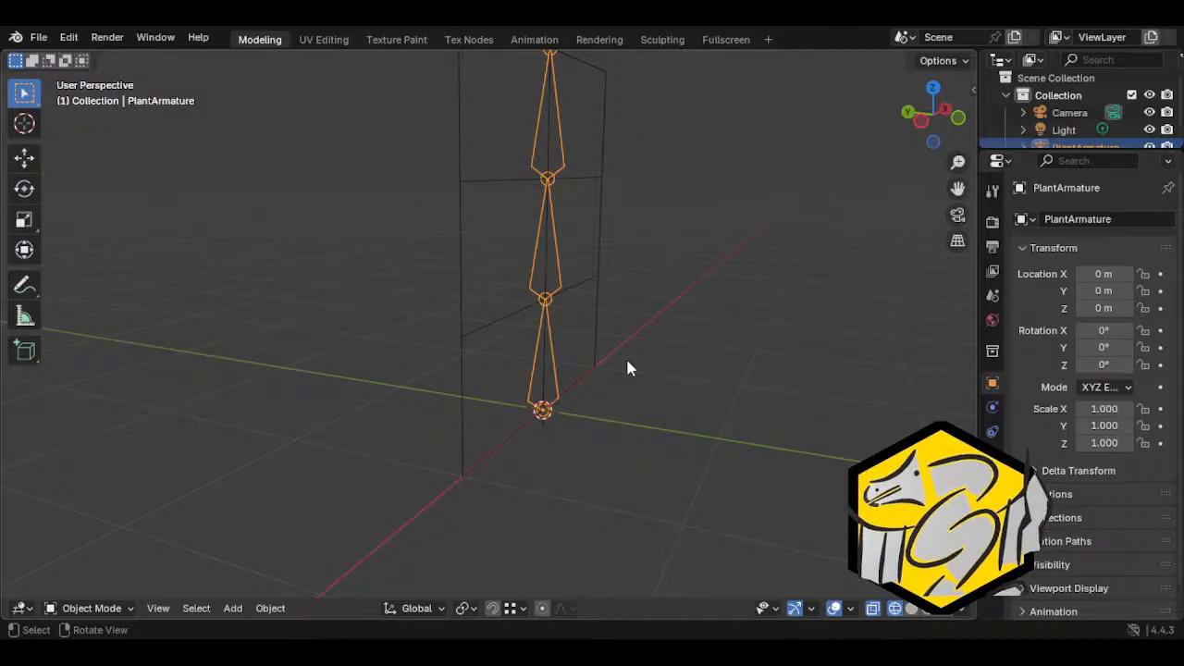
middle_drag(628, 364, 558, 448)
scroll(518, 439, up, 2)
shift+click(256, 382)
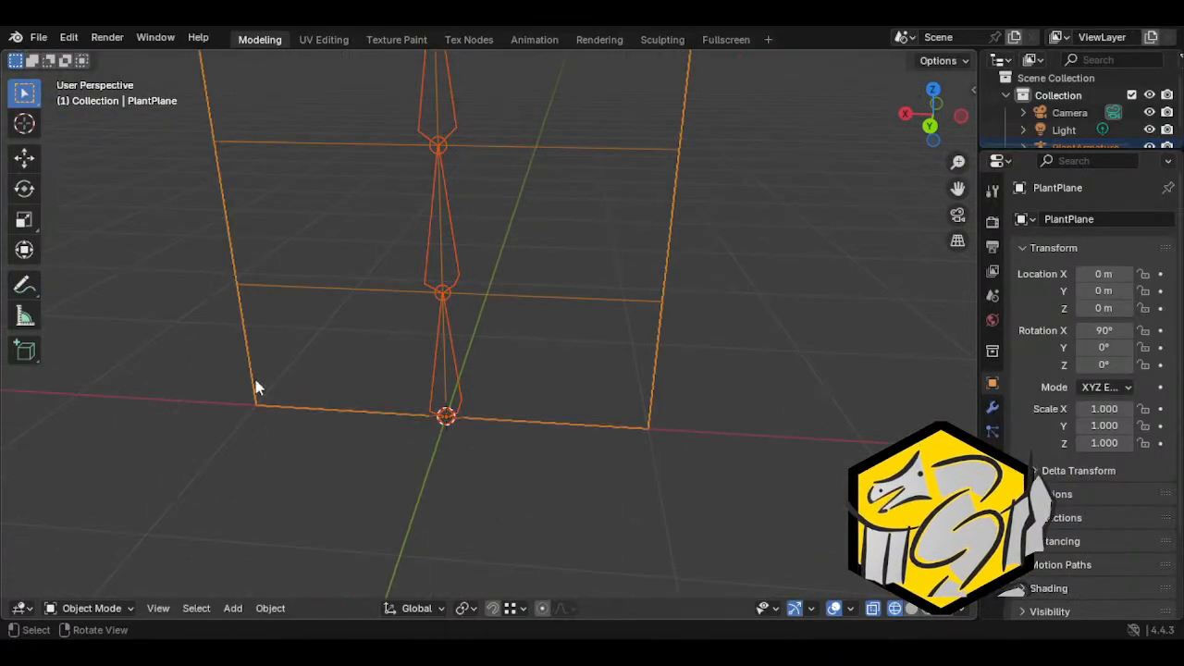
click(91, 608)
click(93, 566)
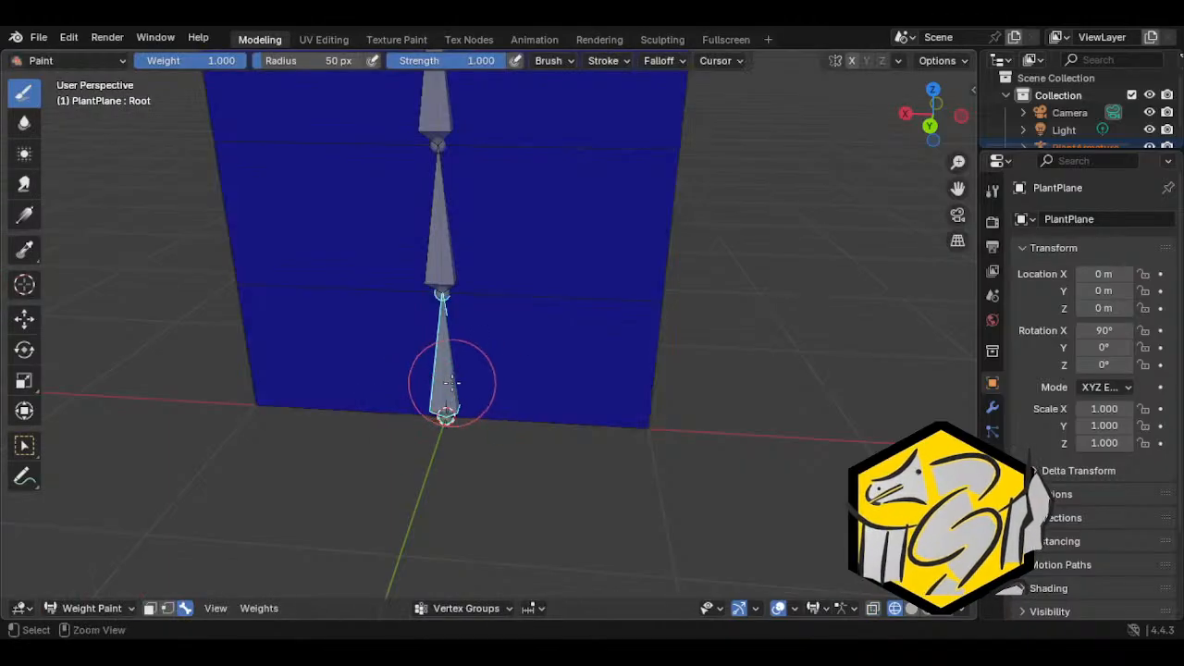
Step: Set the brush radius to 31 px and paint weight 1.000 for the Root bone along the plane's bottom edge
middle_drag(436, 397, 457, 389)
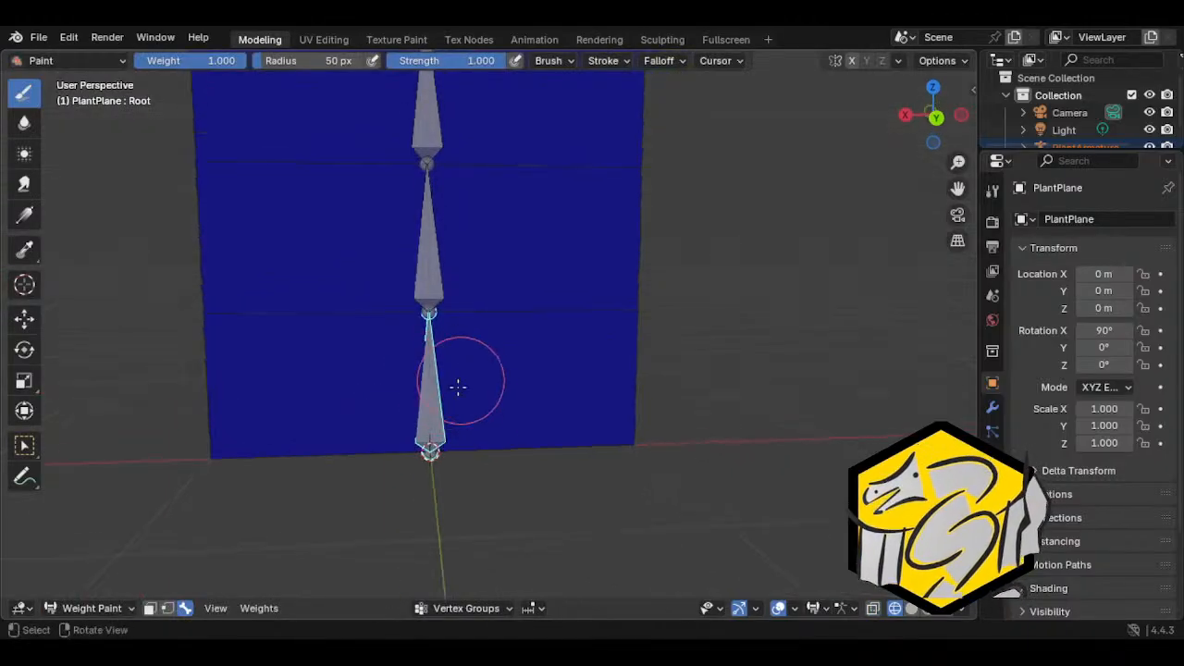
click(718, 61)
click(659, 60)
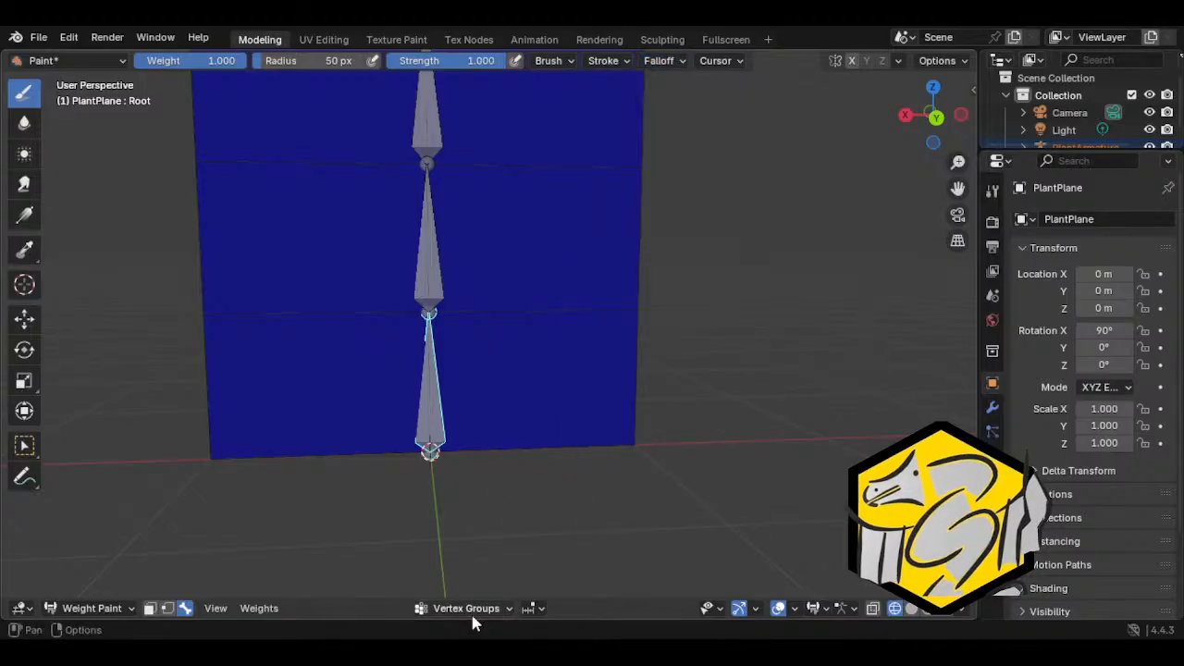
click(467, 608)
mouse_move(600, 544)
middle_down()
mouse_move(632, 484)
mouse_move(648, 484)
middle_up()
key(f)
click(668, 485)
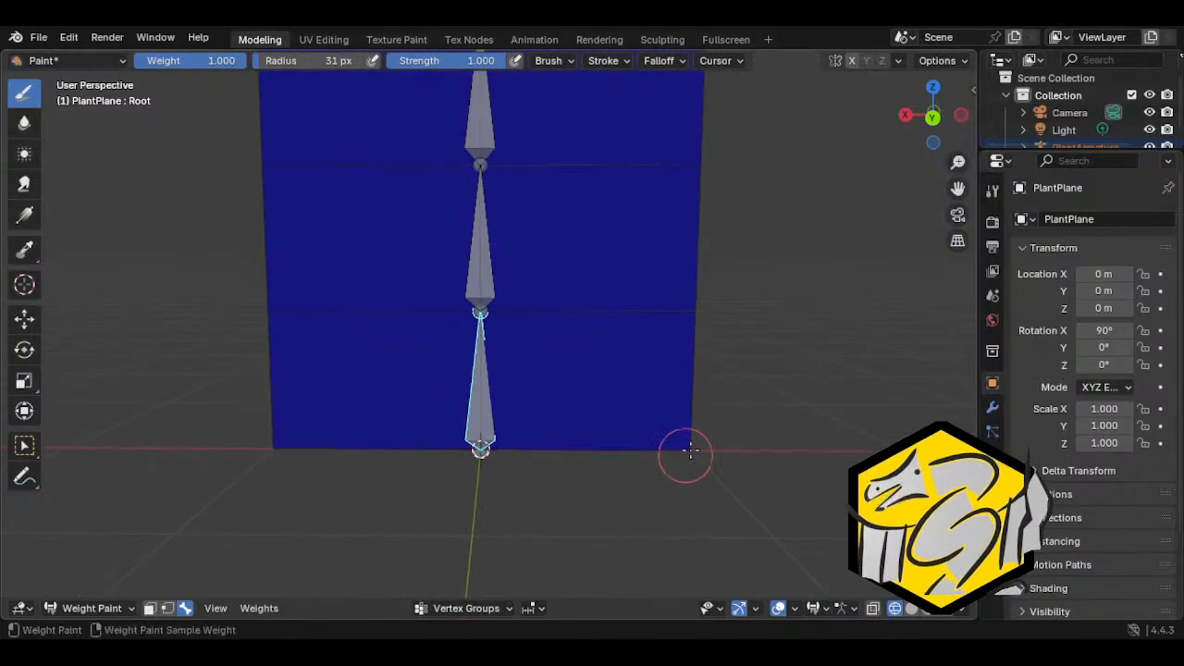
drag(688, 449, 273, 431)
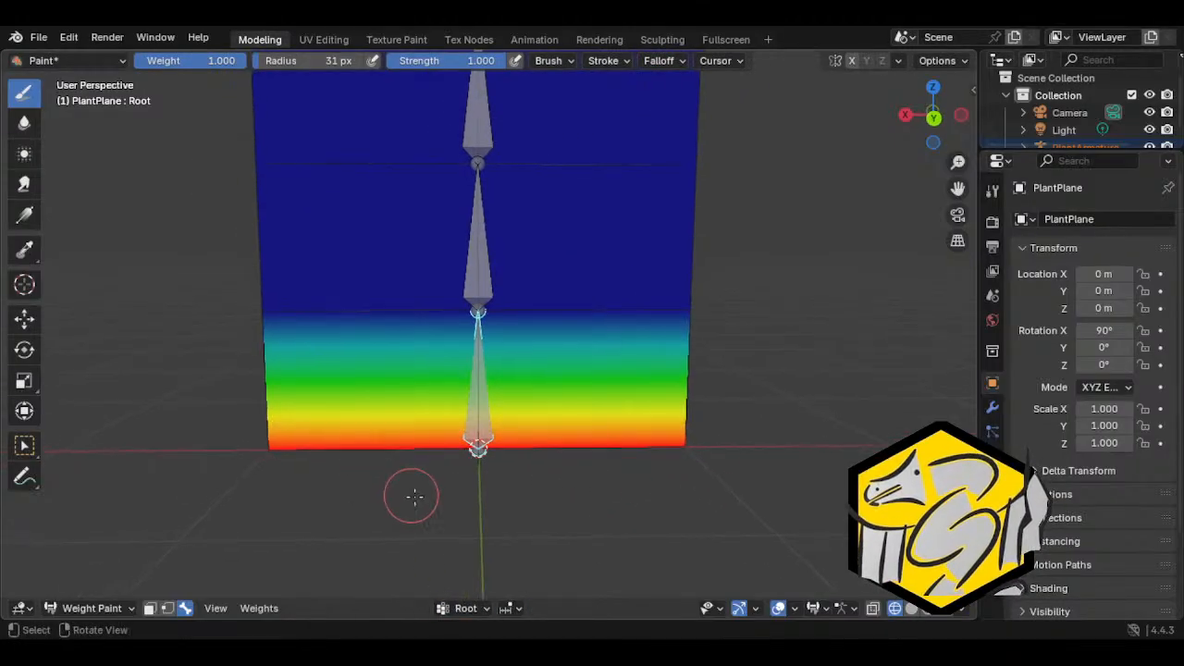
Step: Look through the brush symmetry, cursor, falloff and sidebar tool settings for the weight normalization option
scroll(410, 495, up, 2)
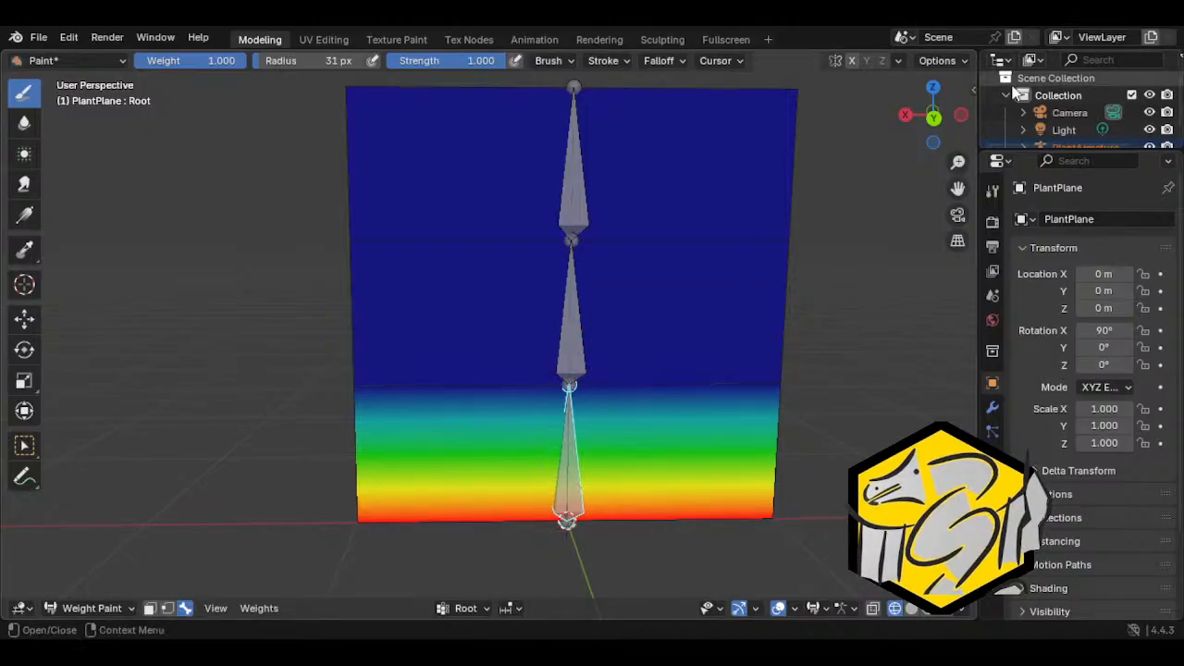
click(937, 61)
click(898, 61)
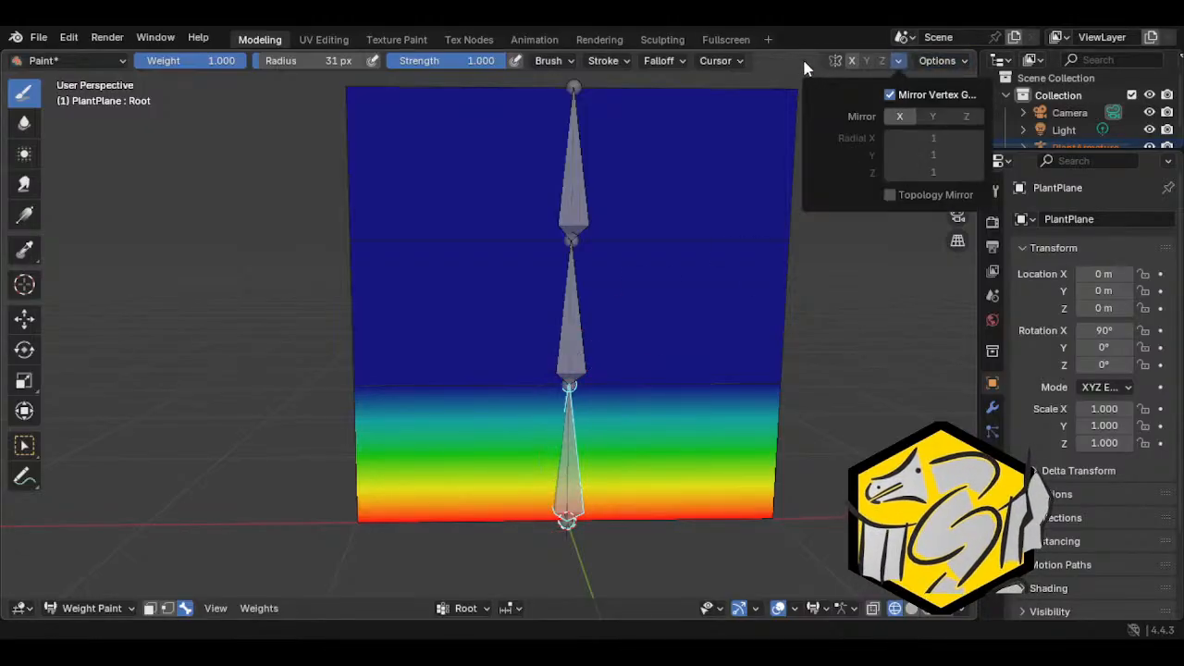
click(717, 60)
click(663, 62)
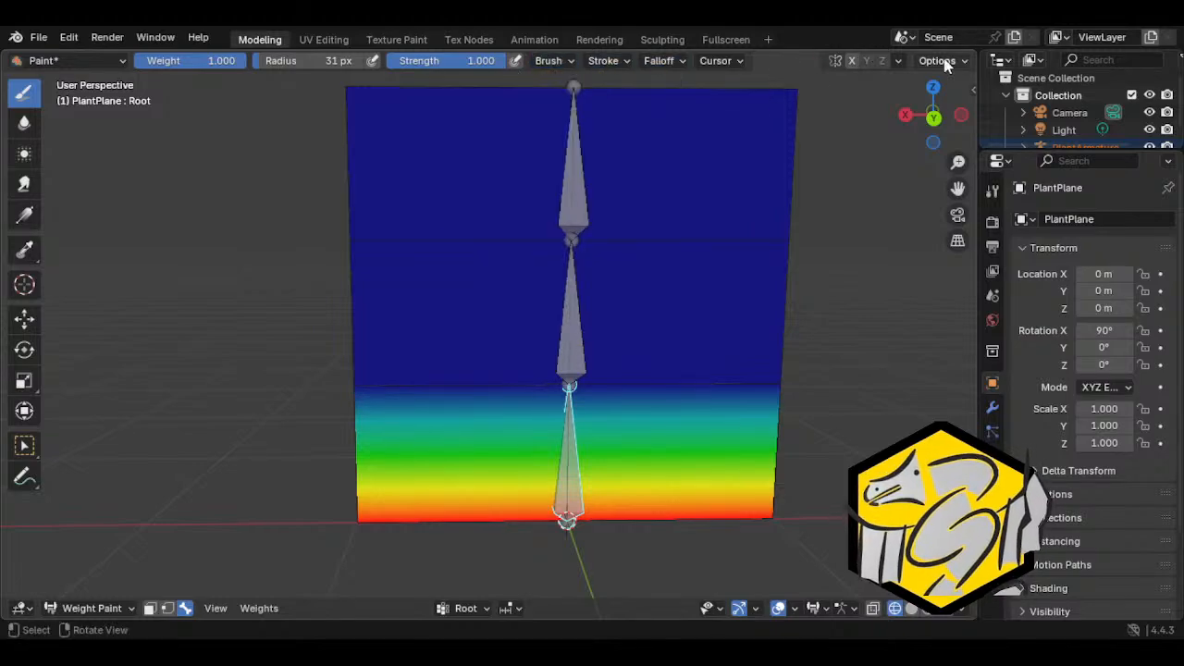
click(973, 90)
click(967, 137)
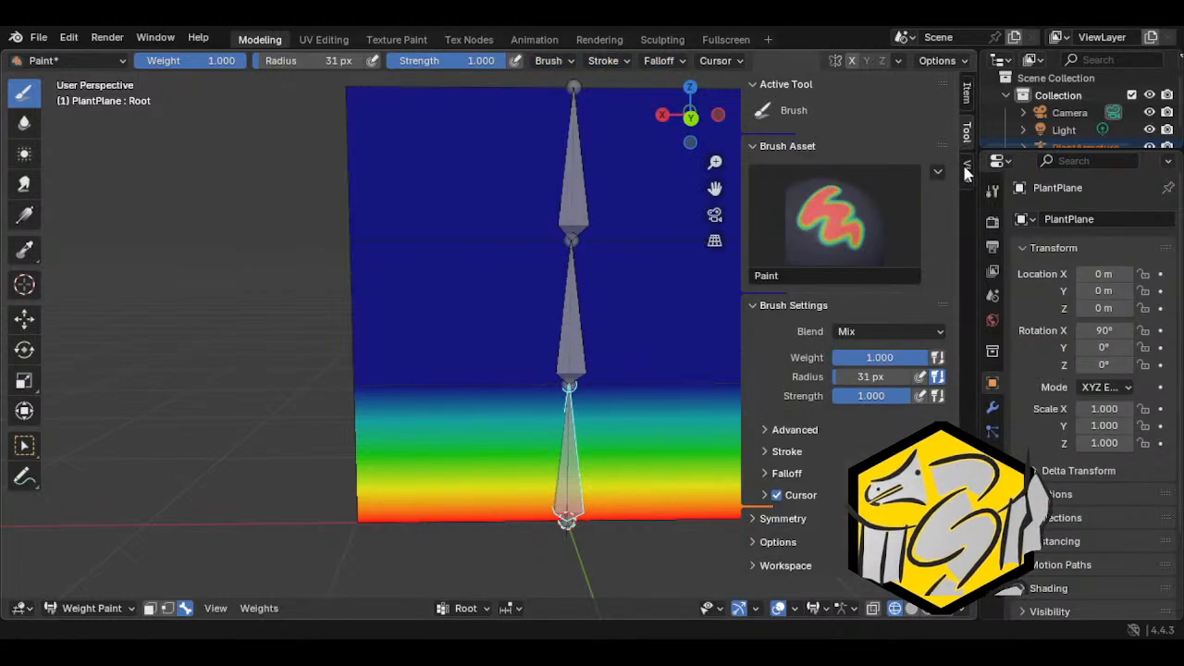
click(967, 172)
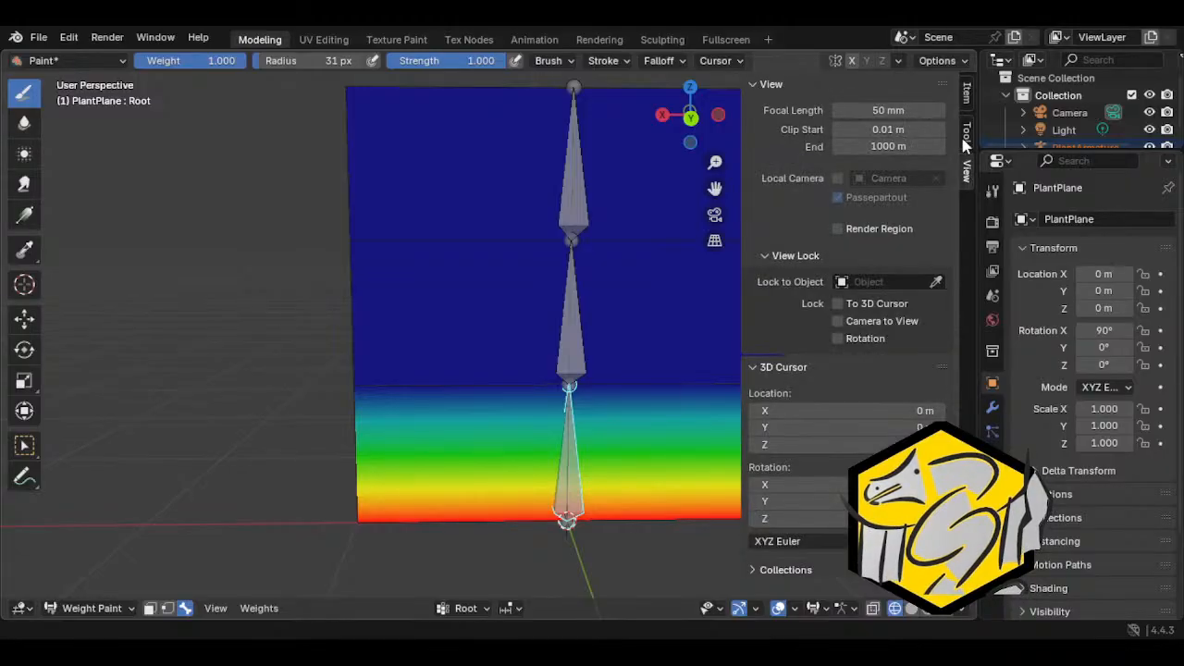
click(966, 139)
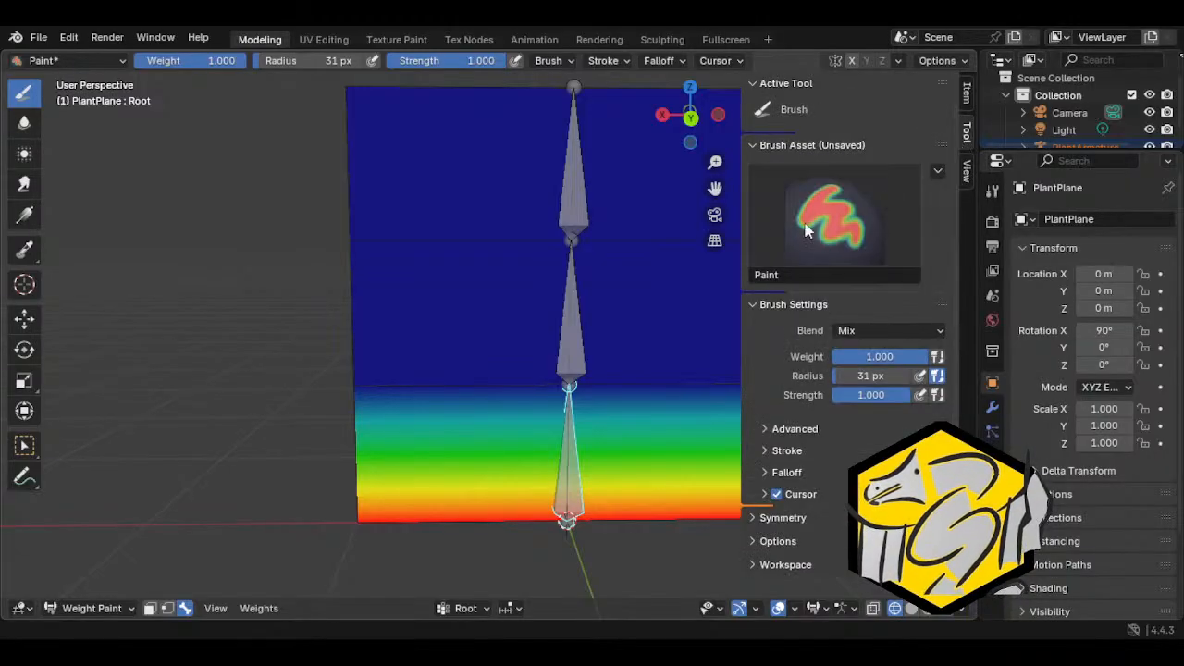
drag(743, 220, 1123, 226)
Step: Turn on Auto Normalize in the active tool's weight paint options
click(993, 192)
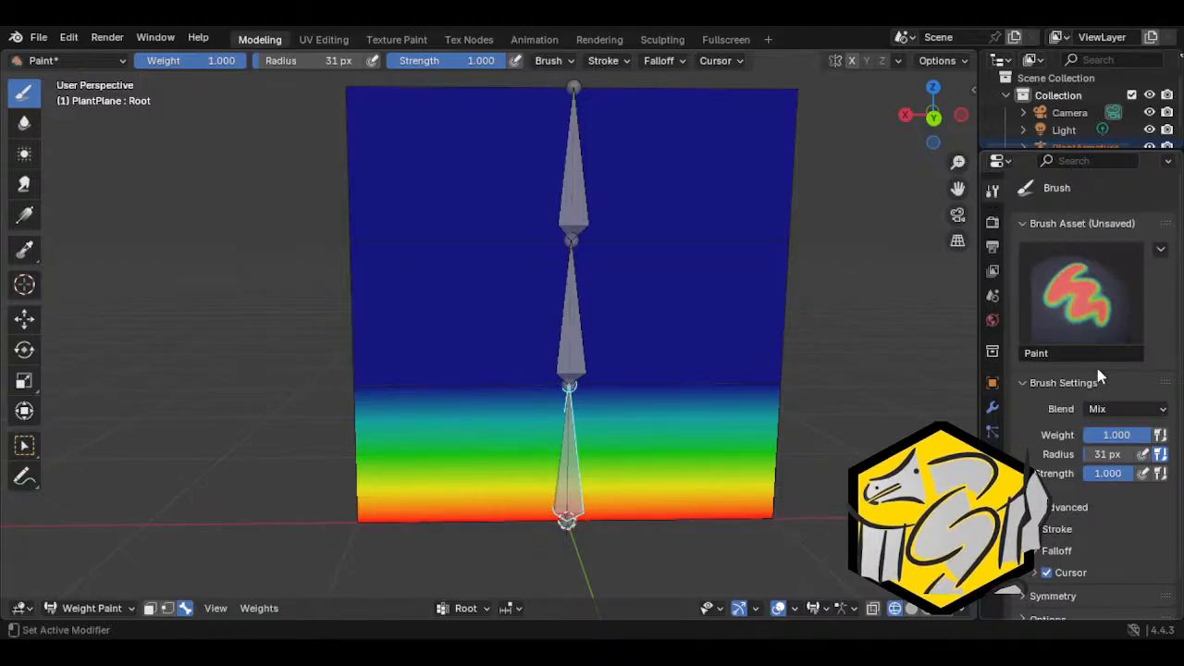
scroll(1098, 368, down, 2)
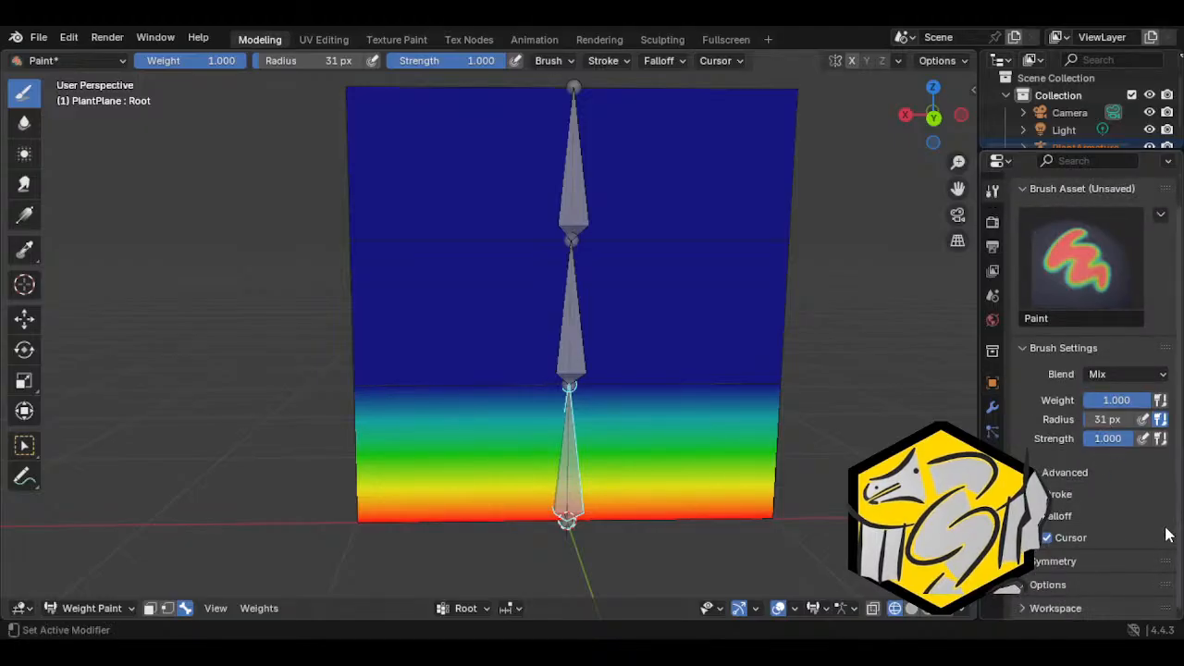
click(1048, 585)
scroll(1051, 583, down, 2)
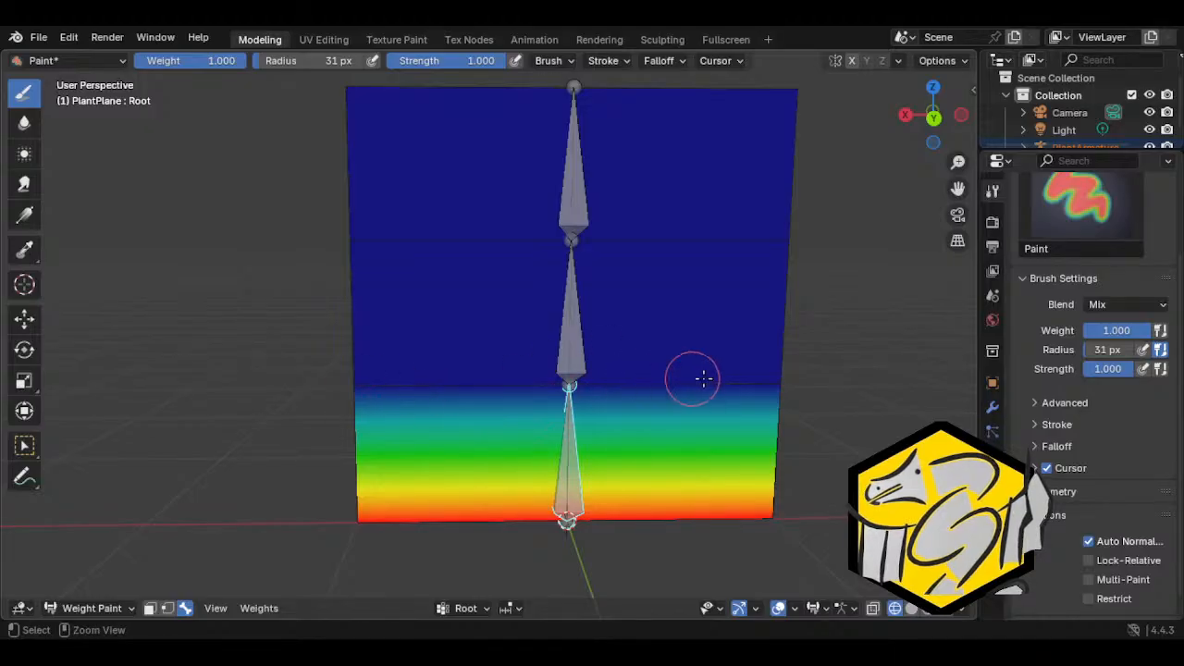
Step: Paint weight 1.000 for the Root bone along the plane's lower inner edge line
mouse_move(817, 383)
middle_down()
mouse_move(693, 436)
mouse_move(558, 404)
mouse_move(574, 326)
middle_up()
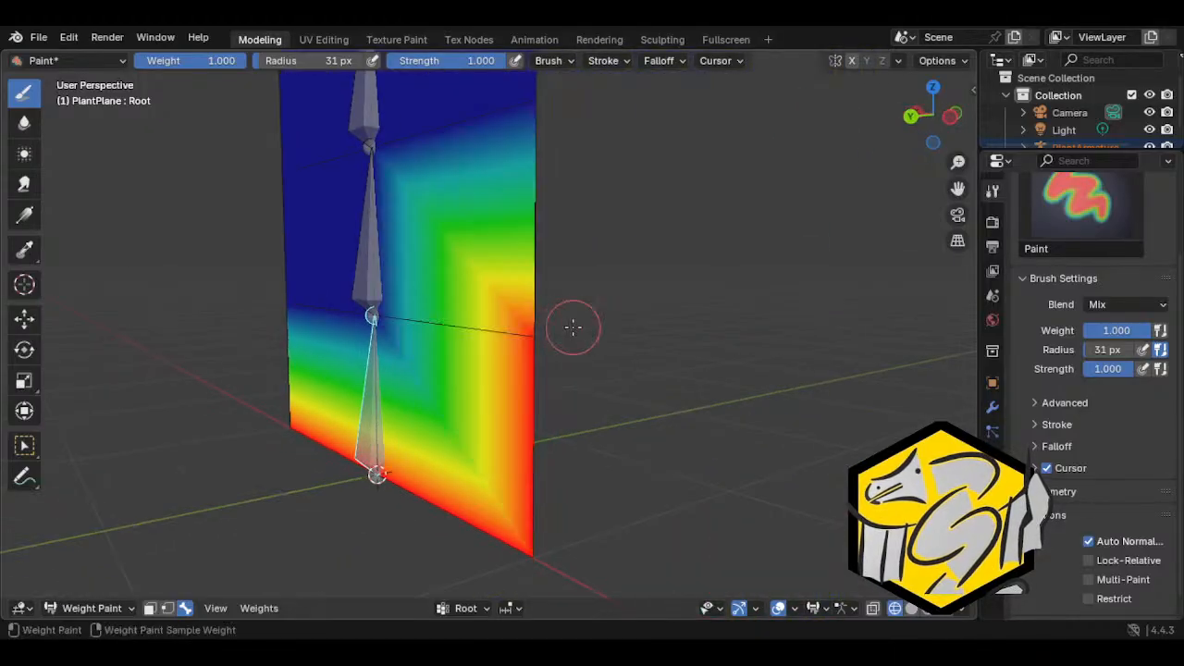
middle_drag(467, 337, 568, 344)
drag(490, 339, 190, 330)
Step: Select the MidSec bone and paint weight 1.000 along the plane's lower and upper inner edge lines
shift+middle_drag(408, 281, 509, 382)
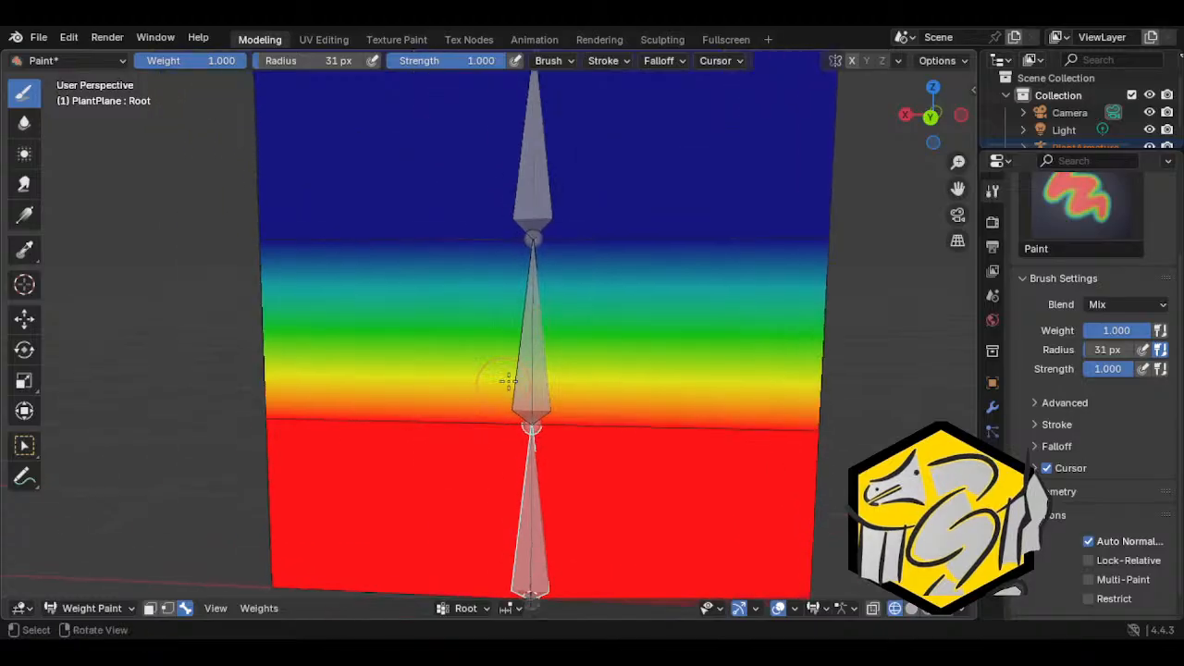
alt+click(532, 375)
click(534, 425)
click(259, 425)
click(806, 430)
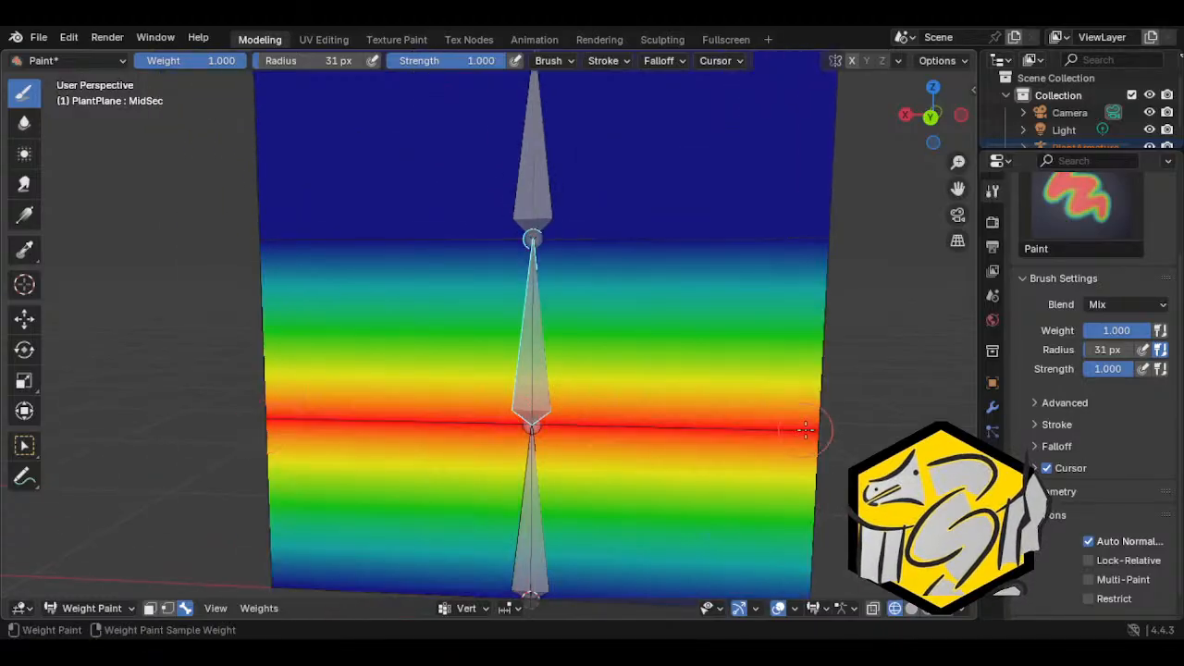
click(828, 236)
click(533, 239)
click(266, 231)
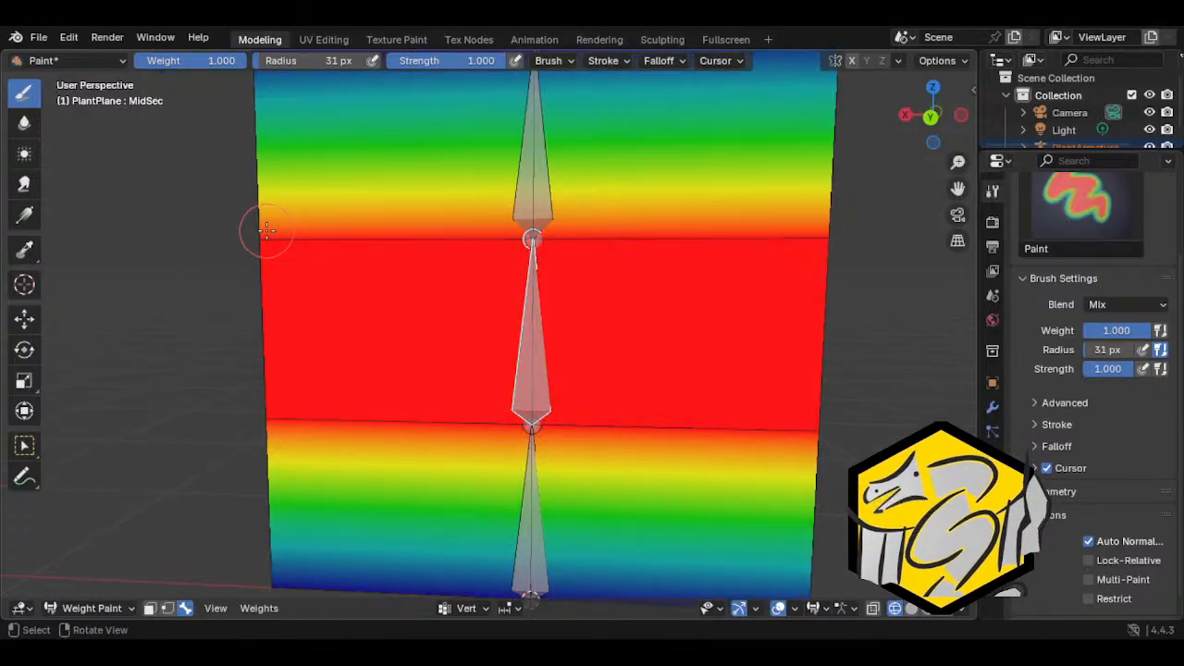
Step: Reselect the Root bone and repaint the lower inner edge line at weight 1.000
ctrl+click(537, 537)
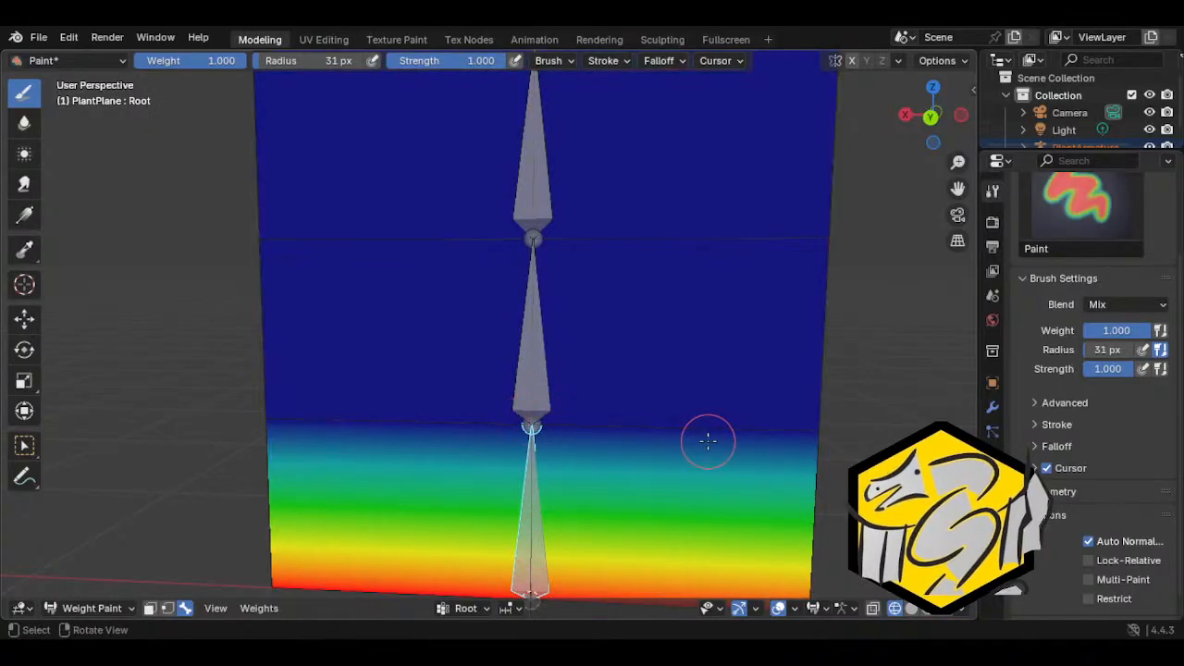
ctrl+click(520, 433)
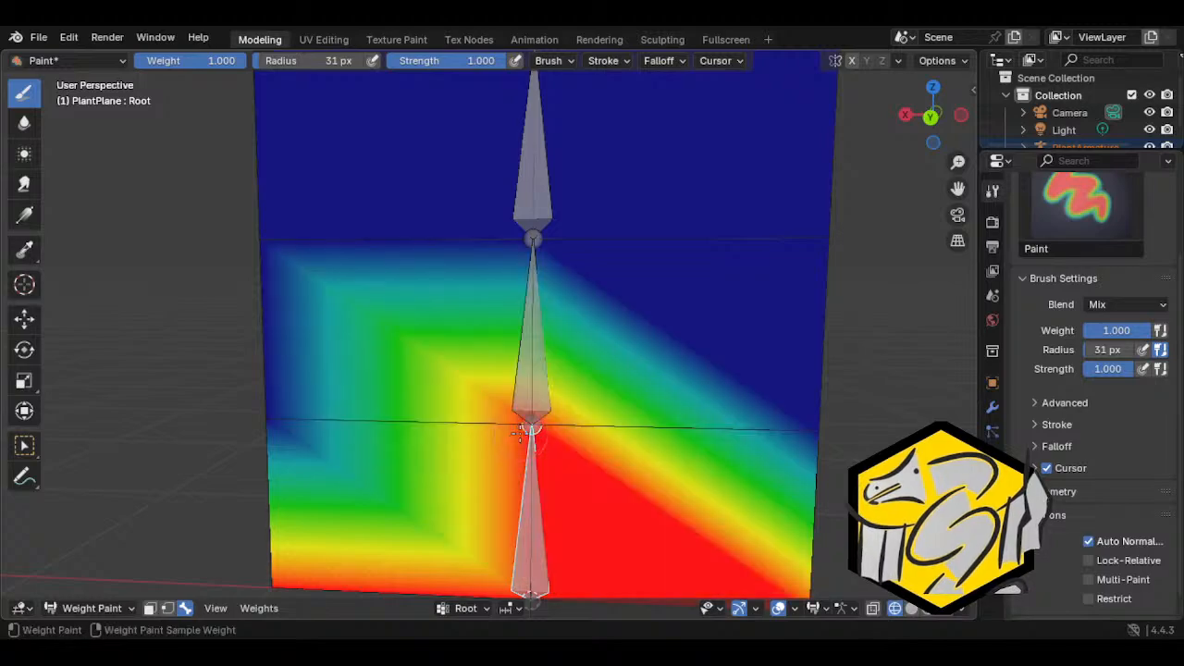
mouse_move(464, 434)
mouse_down()
mouse_move(278, 423)
mouse_move(839, 426)
mouse_up()
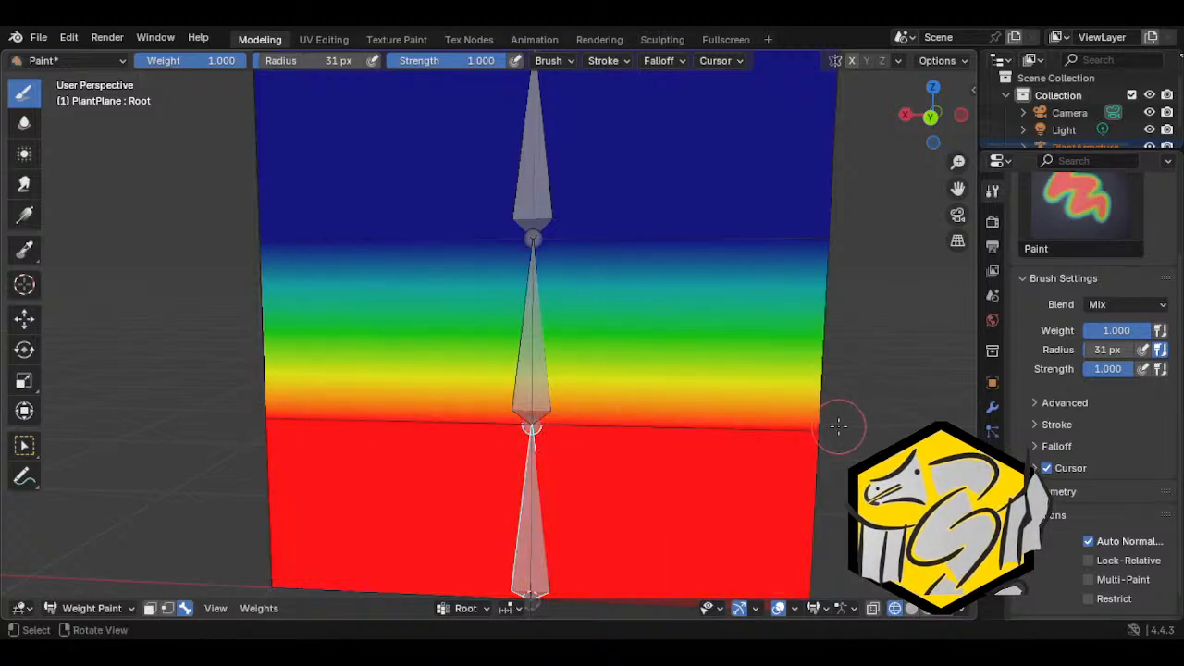
Step: Set the brush weight to 0.5 and paint the Root bone's influence along the lower inner edge line
click(1106, 331)
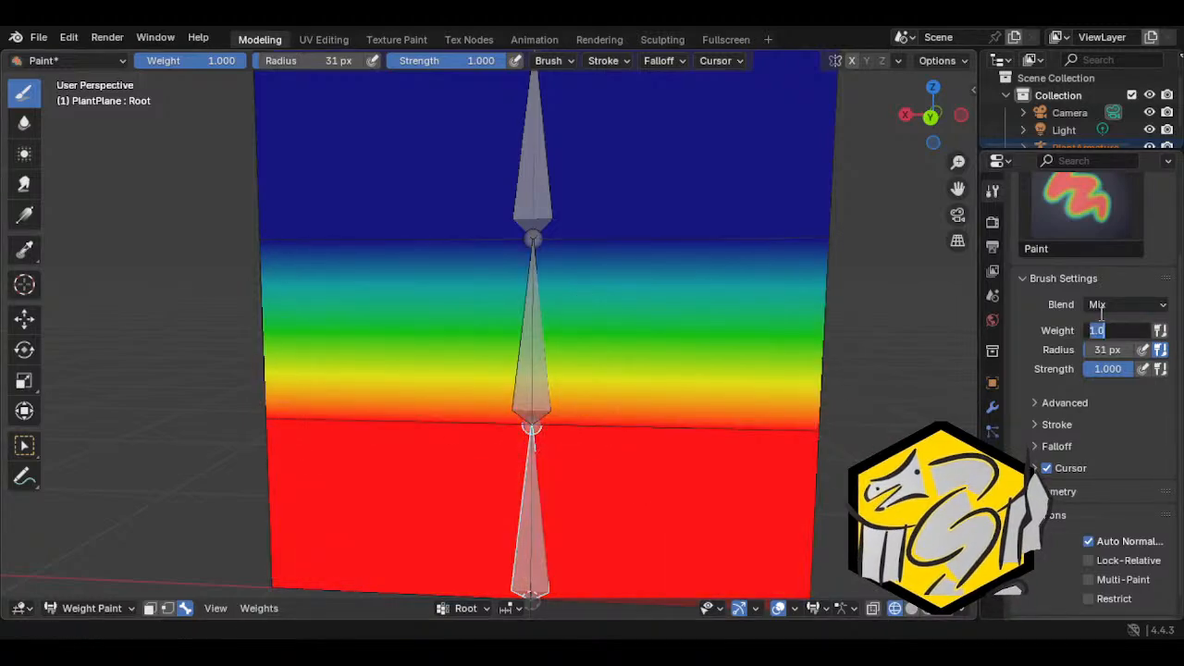
text(0.5)
key(Return)
mouse_move(836, 449)
mouse_down()
mouse_move(787, 437)
mouse_move(510, 435)
mouse_up()
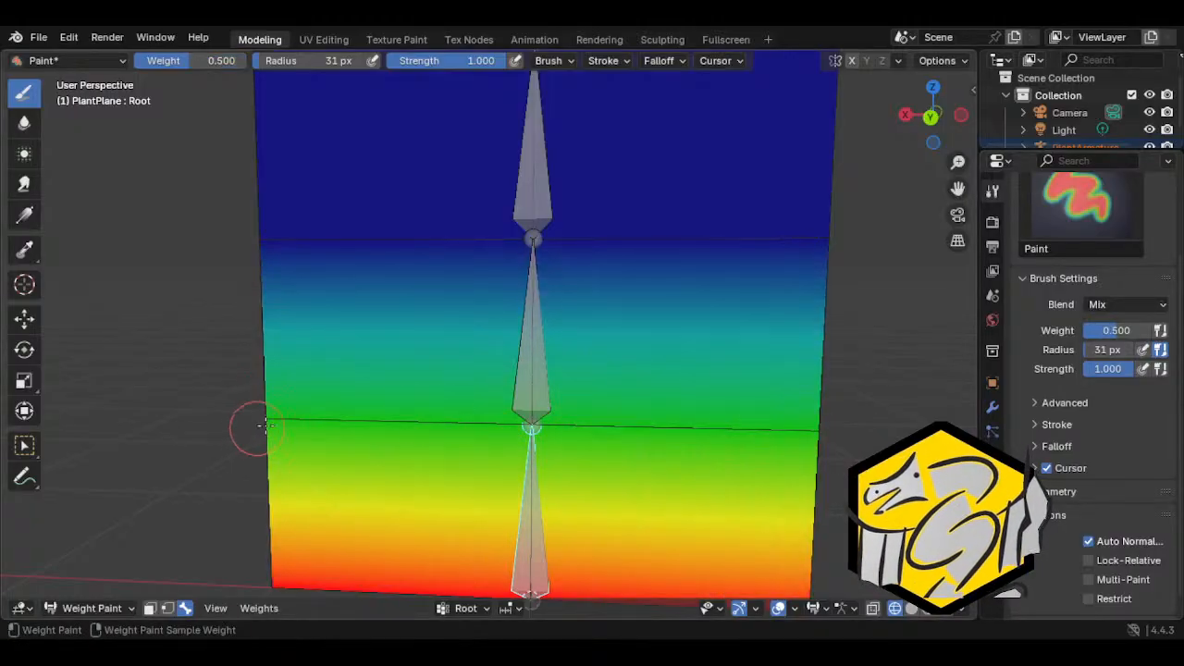
Step: Check the MidSec weights, then select the Top bone and paint the upper inner edge line and top edge with brush weight 0.5
ctrl+click(532, 389)
middle_drag(350, 344, 242, 257)
shift+middle_drag(768, 274, 771, 323)
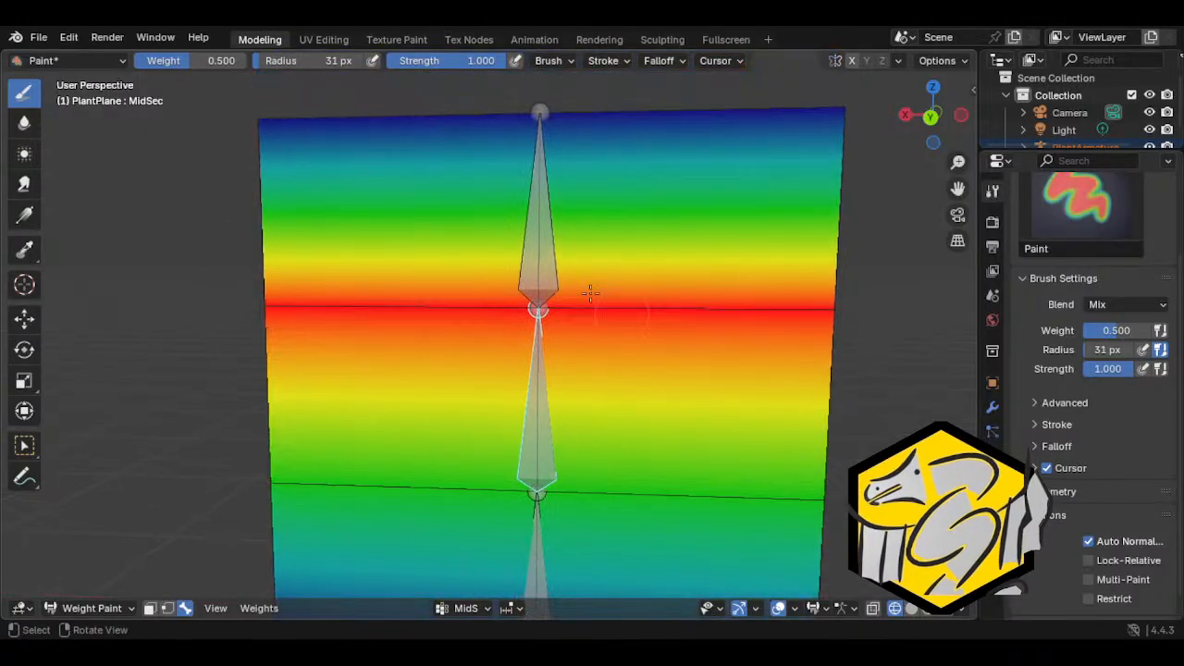
ctrl+click(549, 255)
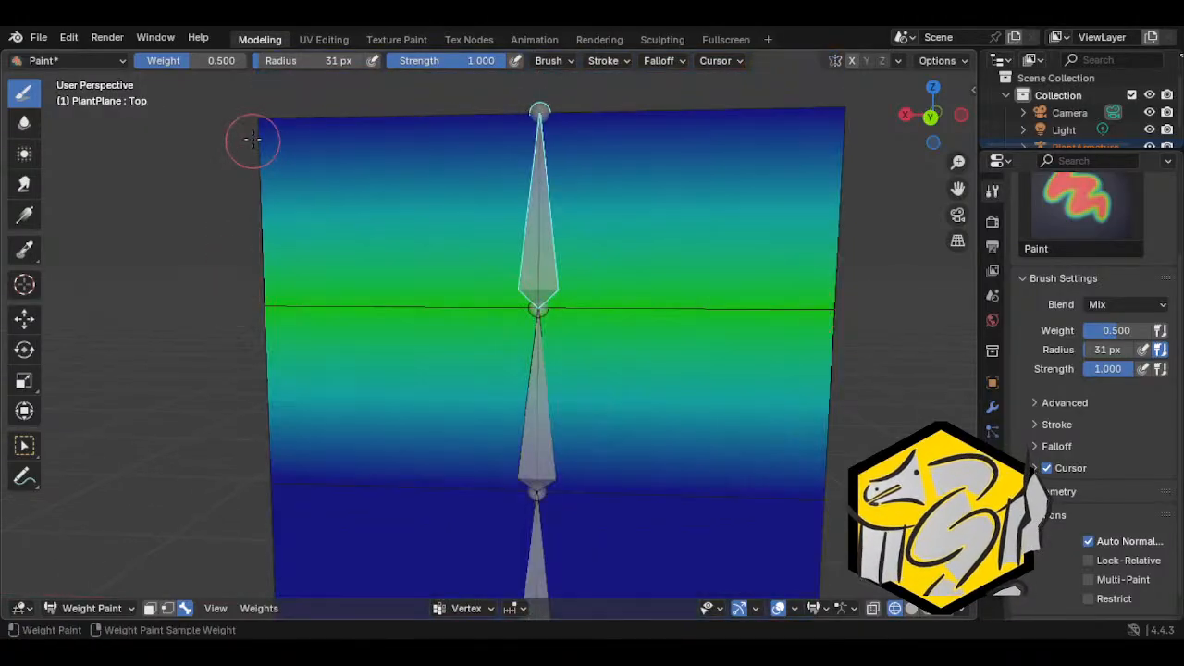
drag(263, 117, 841, 119)
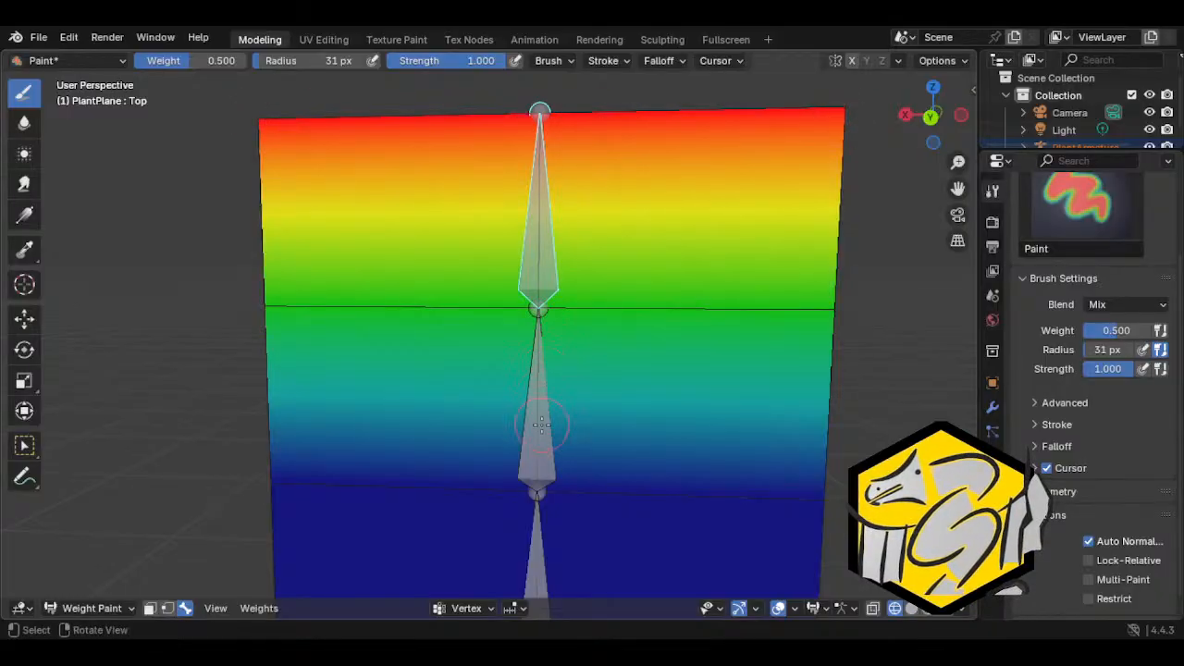
Step: Review the MidSec bone's weights, return PlantPlane to Object Mode and switch the viewport from wireframe to Solid shading
ctrl+click(541, 458)
mouse_move(541, 462)
middle_down()
mouse_move(299, 443)
mouse_move(591, 455)
mouse_move(521, 455)
mouse_move(436, 418)
middle_up()
click(93, 608)
click(97, 492)
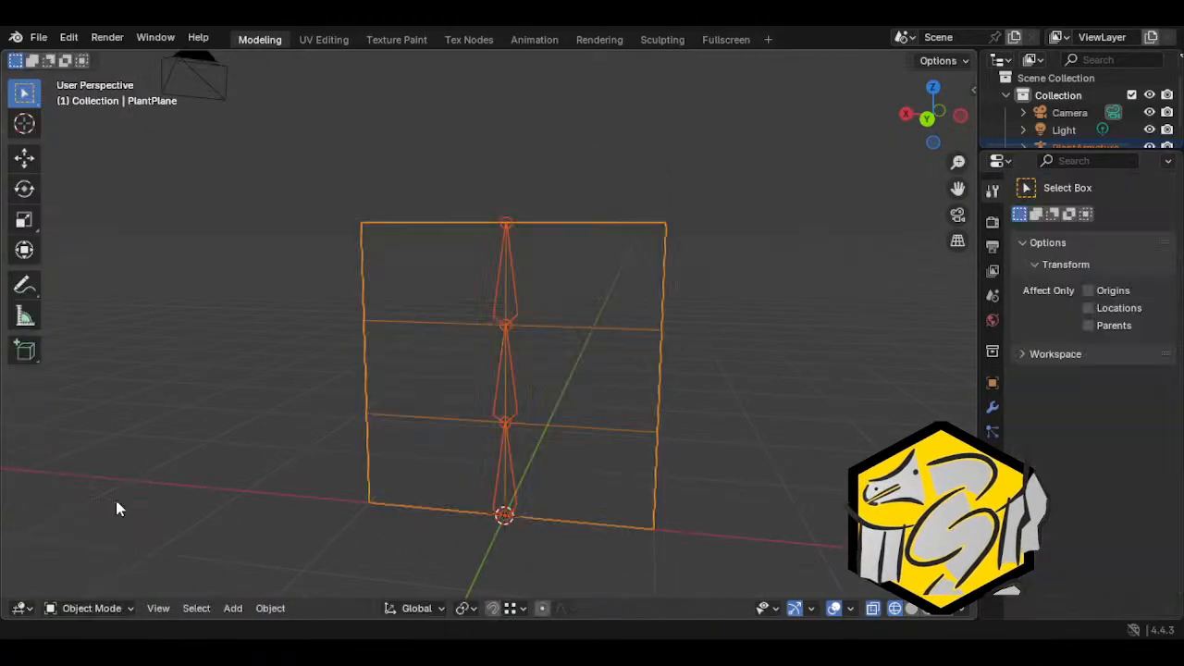
middle_drag(115, 497, 499, 379)
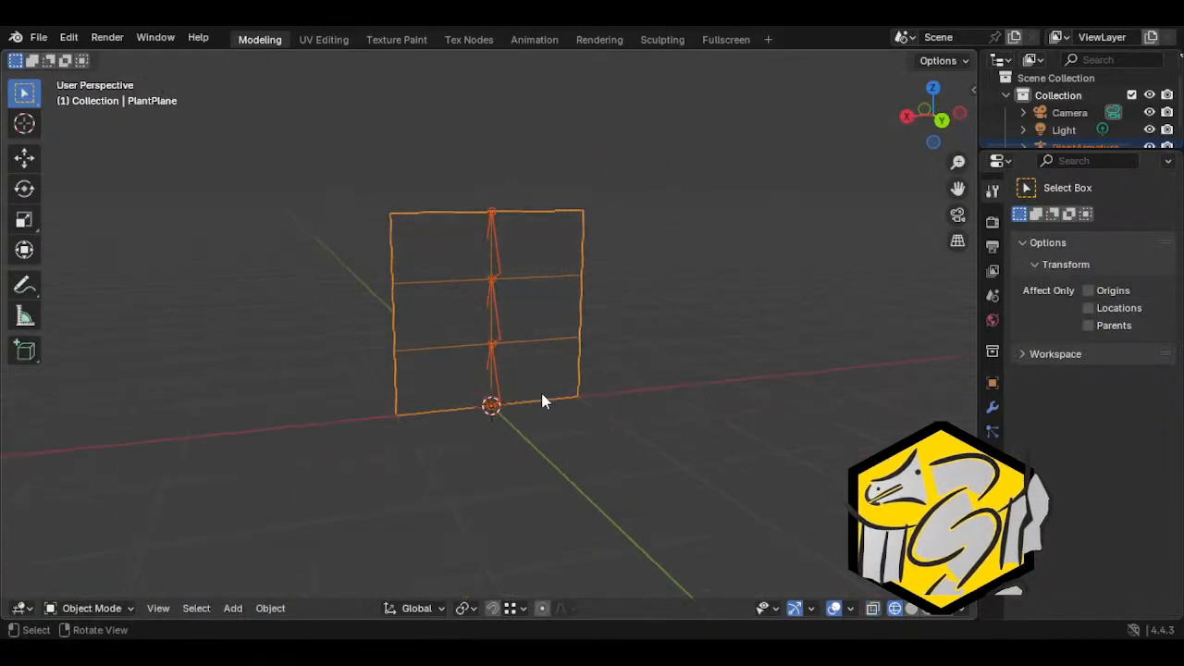
click(912, 609)
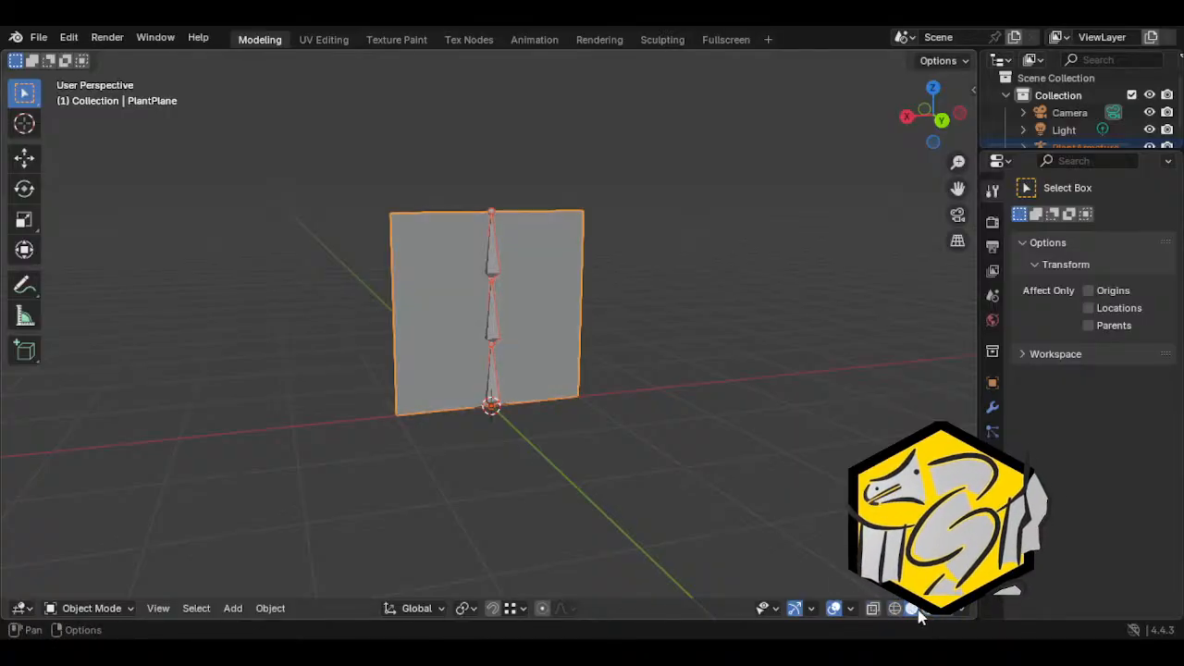
Step: Save the project as Plant Plane.blend
click(38, 37)
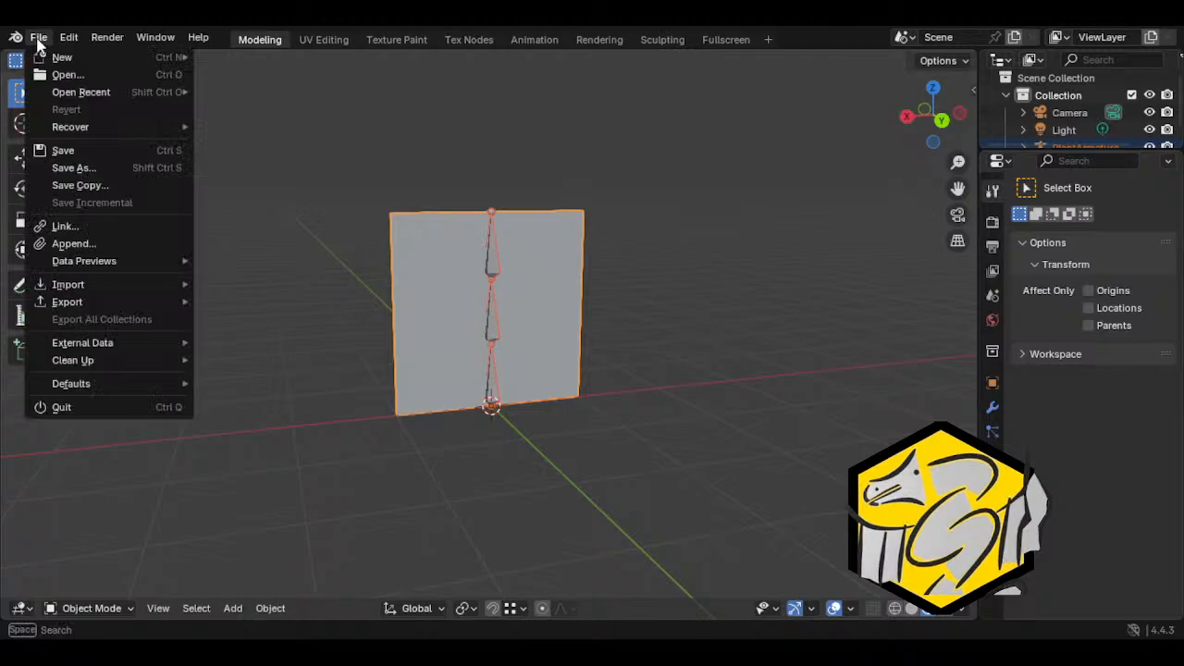
click(93, 170)
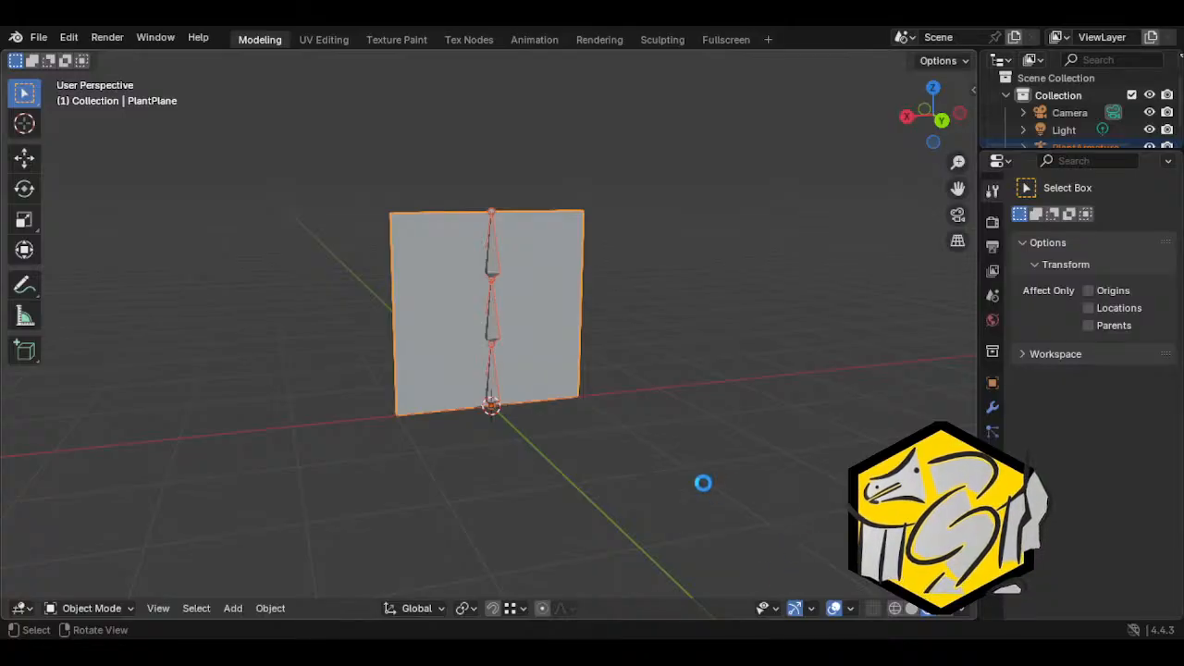
key(ctrl+s)
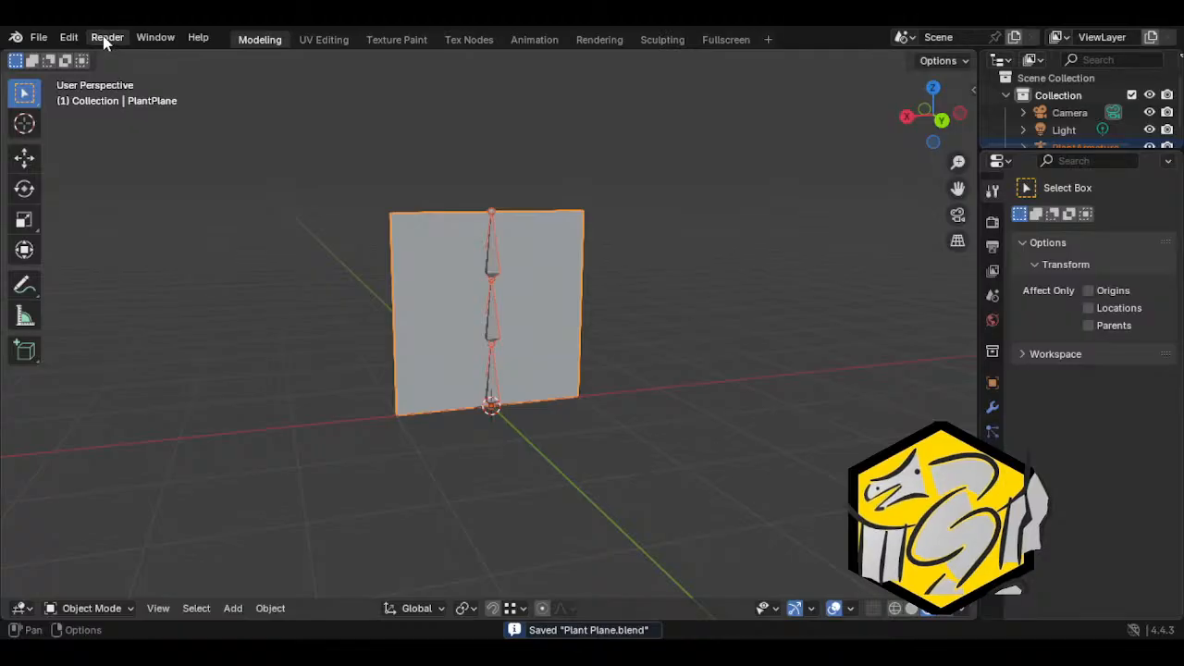
Step: Save the Plant Plane.blend file again with the weight-painted plane in Object Mode
middle_drag(528, 445, 483, 430)
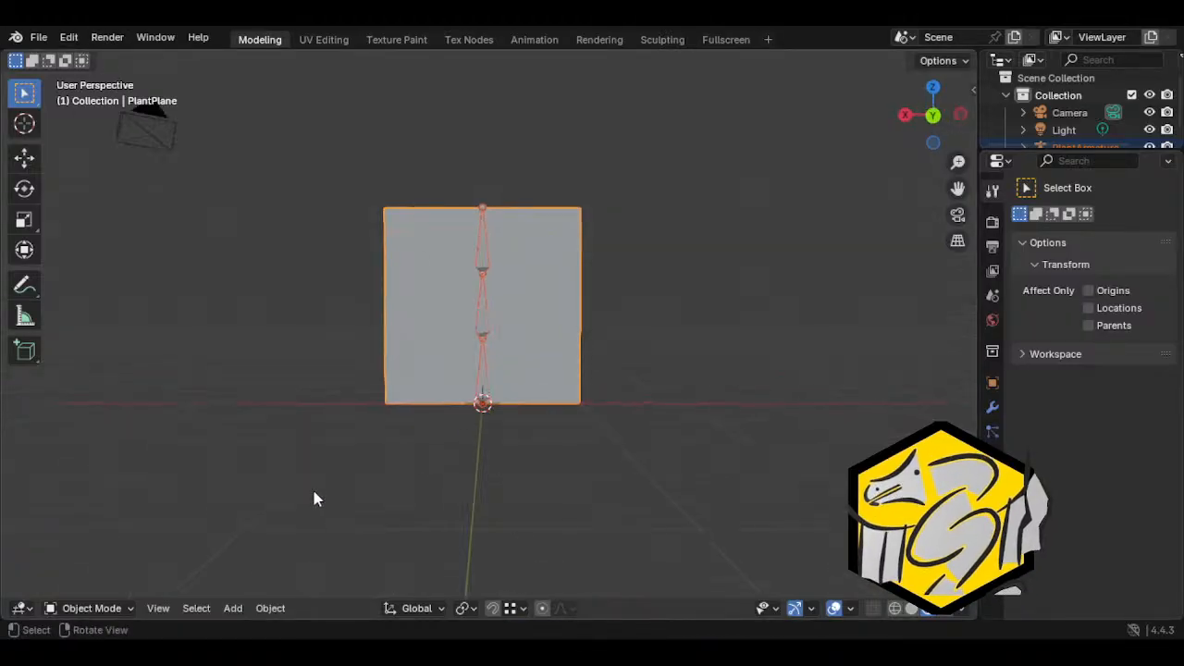
scroll(309, 479, up, 1)
click(39, 39)
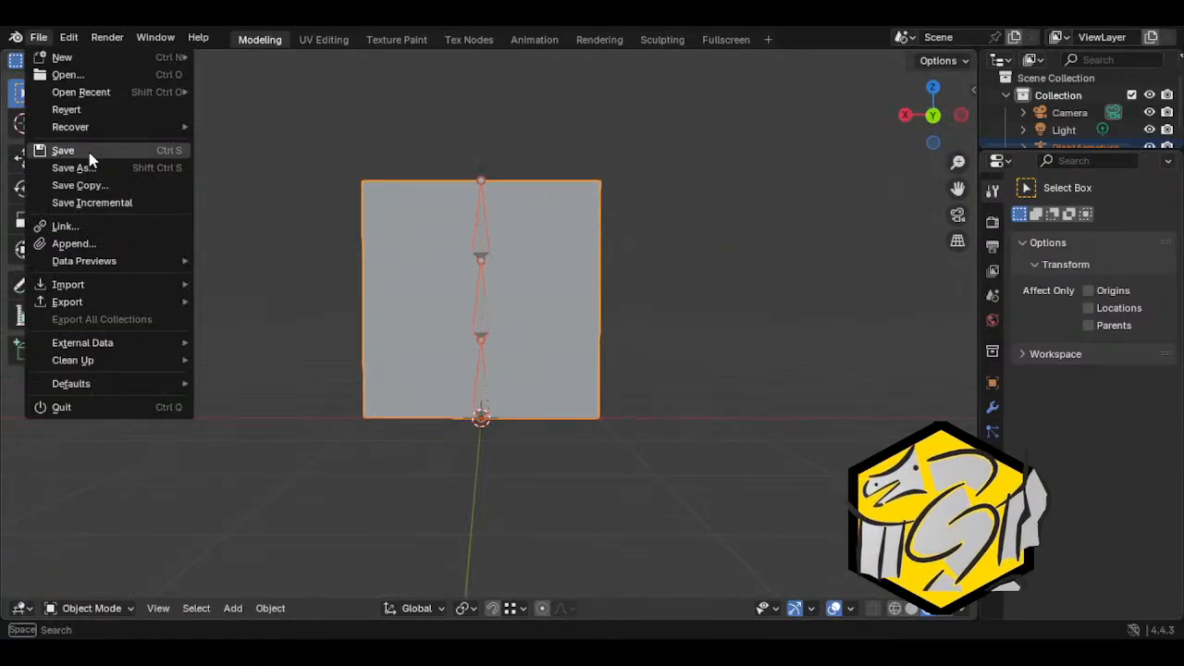
click(63, 149)
Step: Switch to the Animation workspace and set the timeline's end frame to 25
click(521, 41)
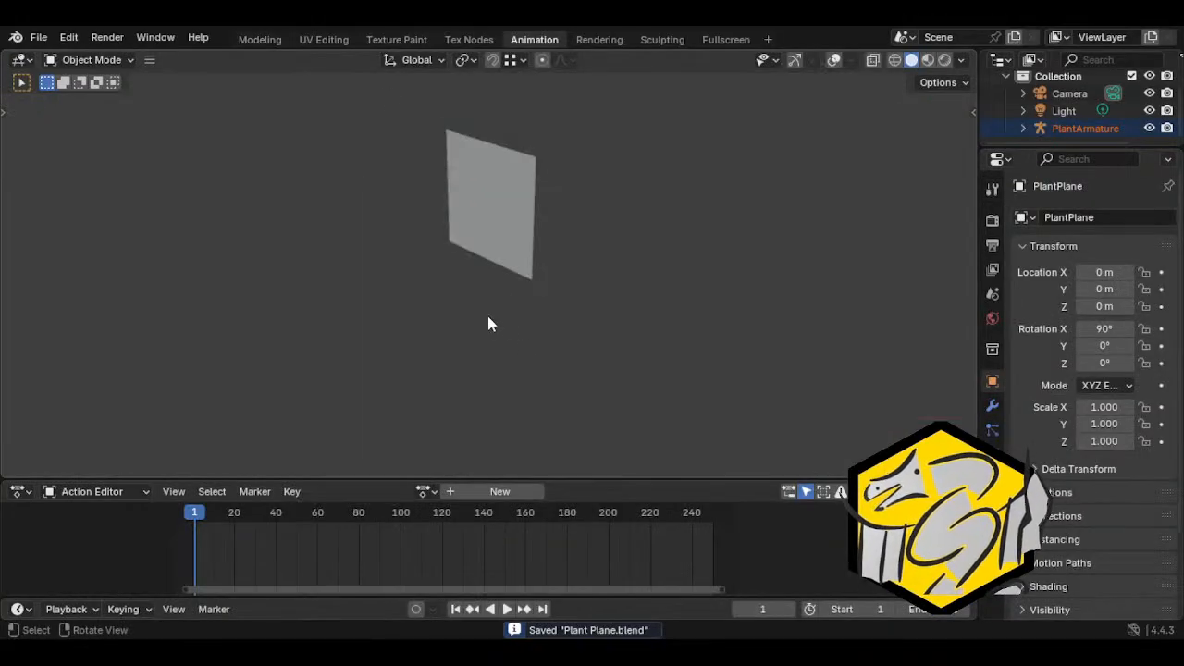
middle_drag(490, 323, 613, 383)
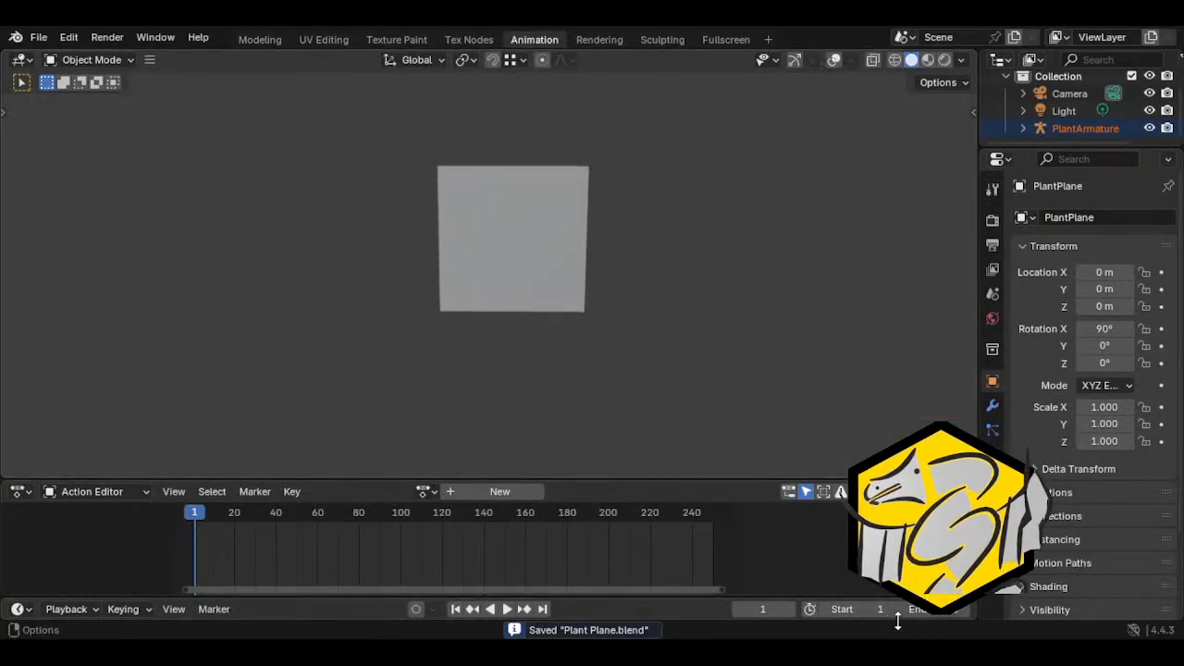
click(925, 609)
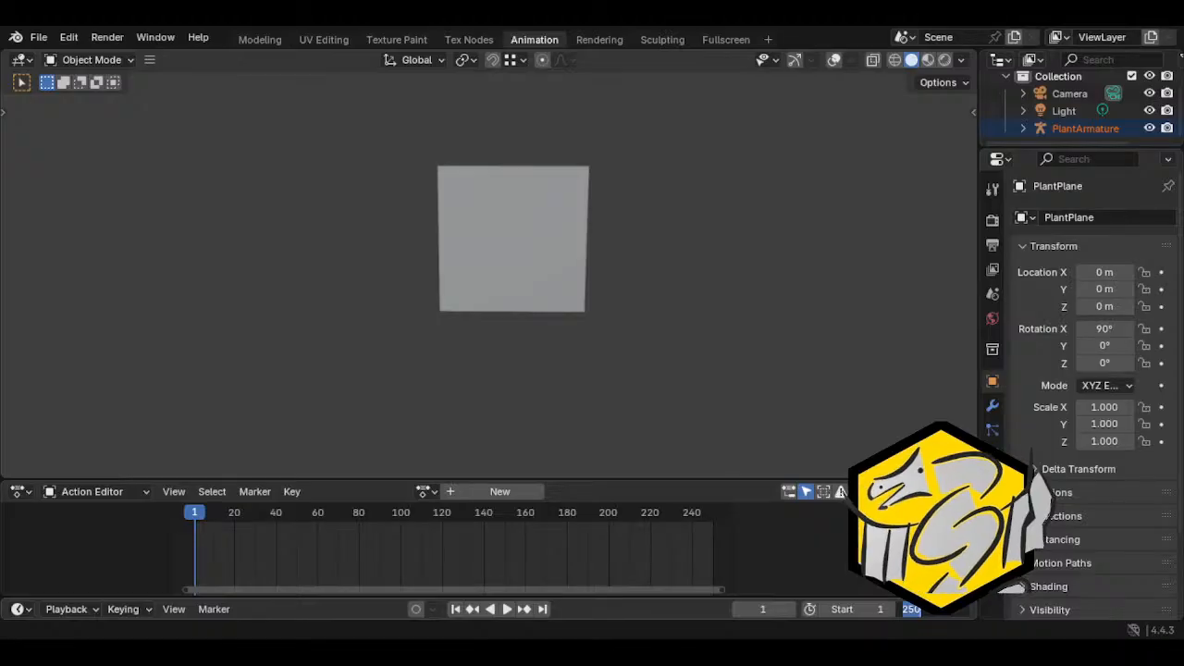
text(26)
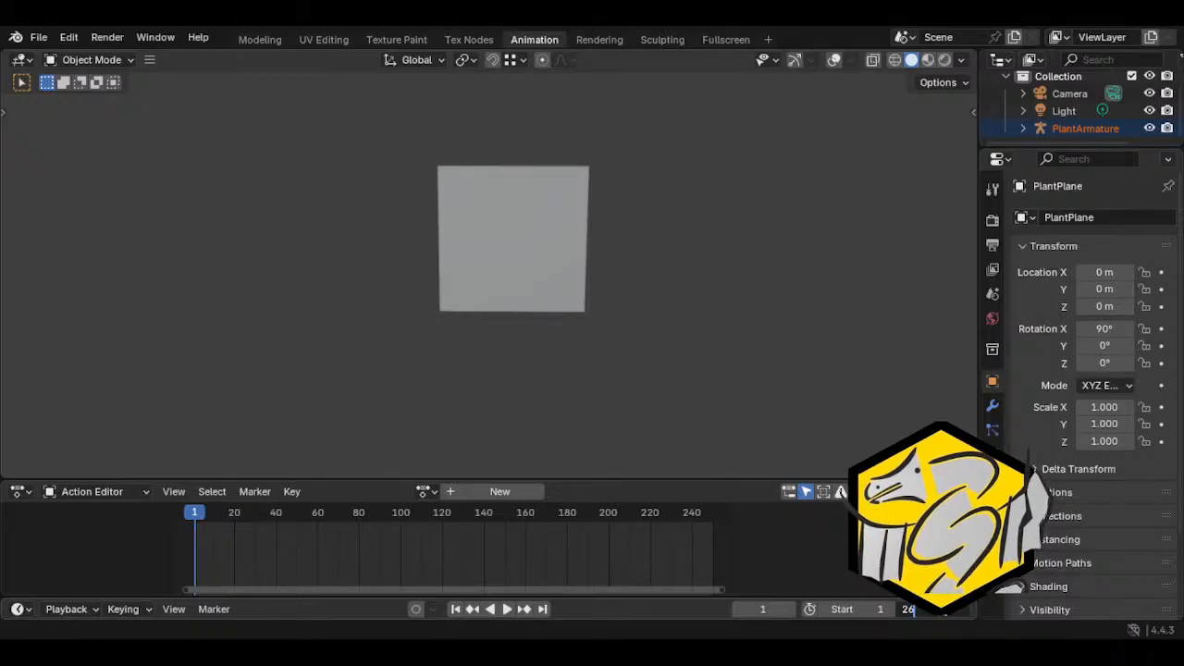
text(5)
key(Return)
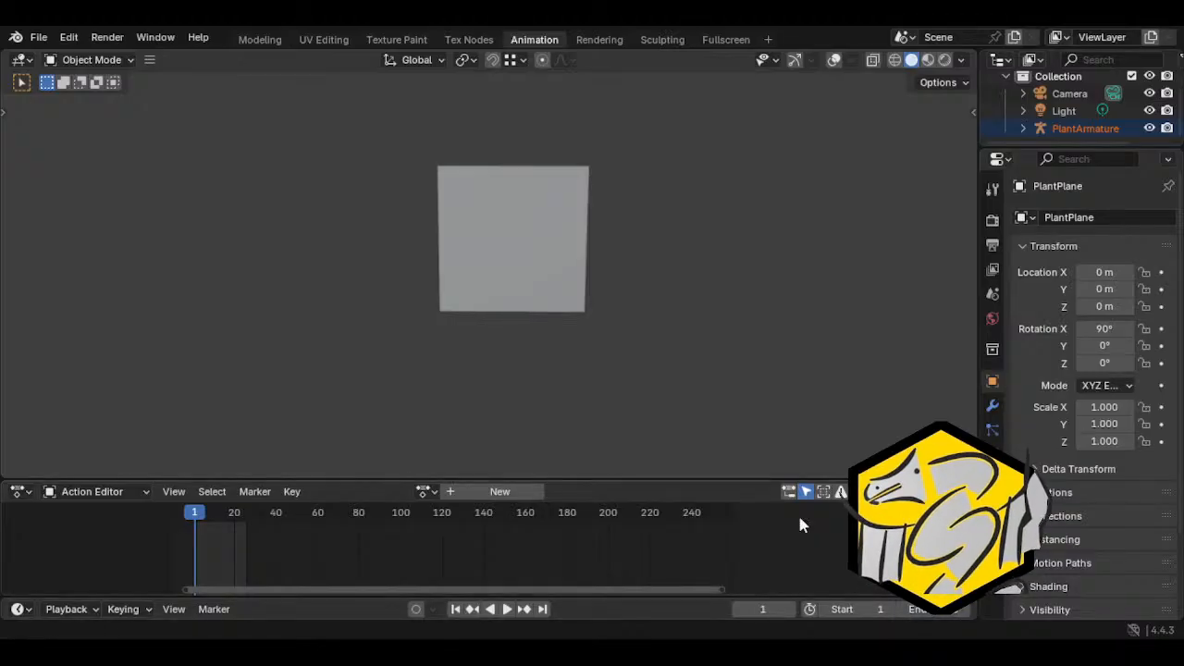
Step: Save Plant Plane.blend with the shortened animation frame range
scroll(638, 297, up, 3)
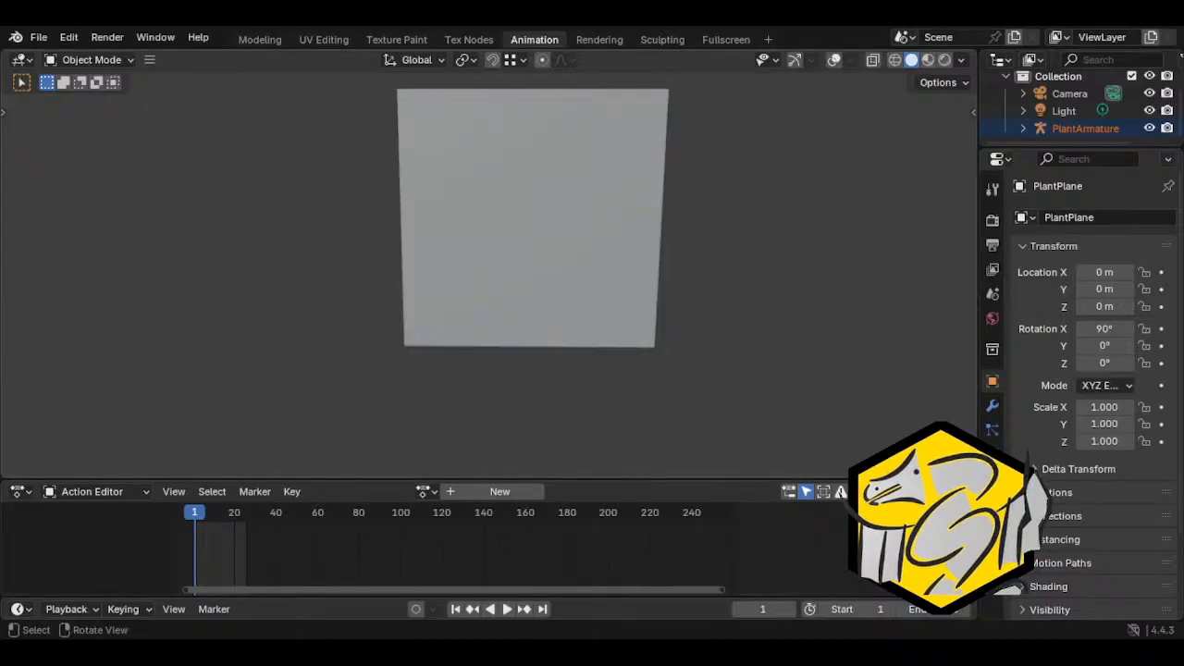
shift+middle_drag(375, 232, 344, 257)
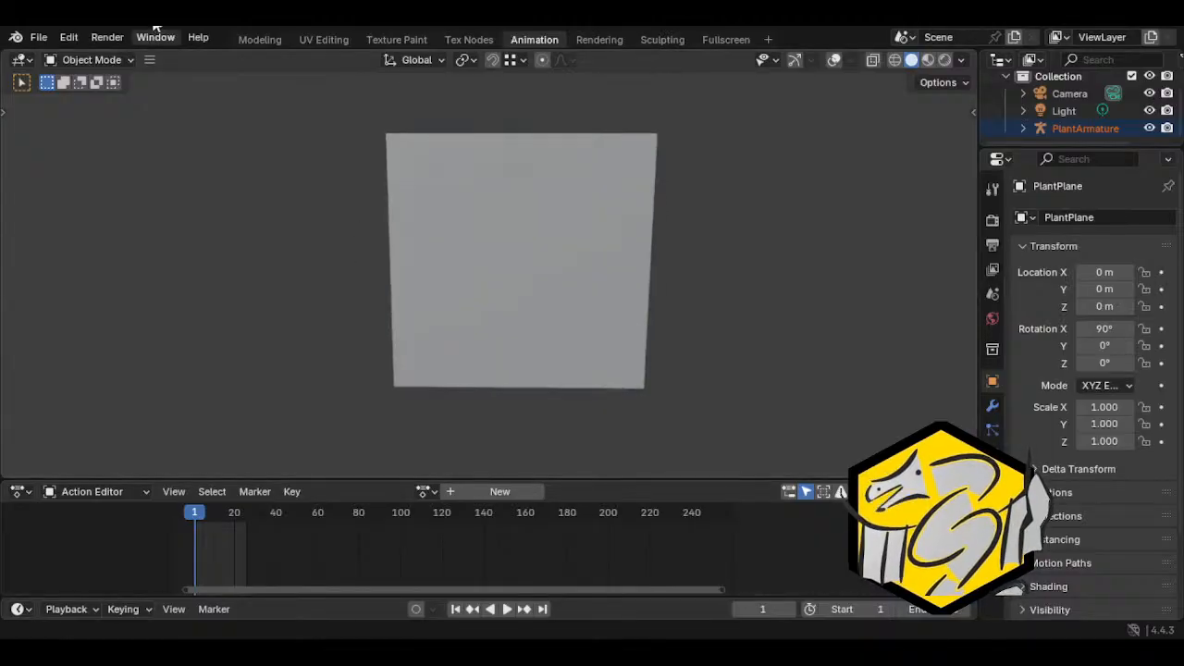
click(39, 37)
click(56, 153)
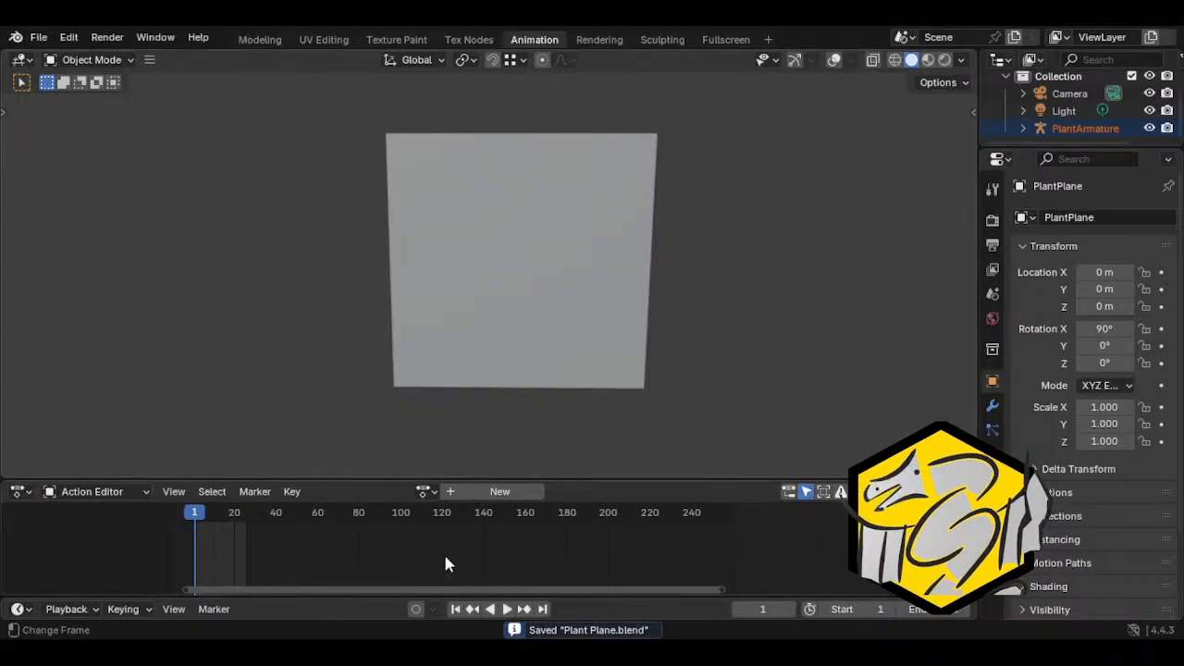